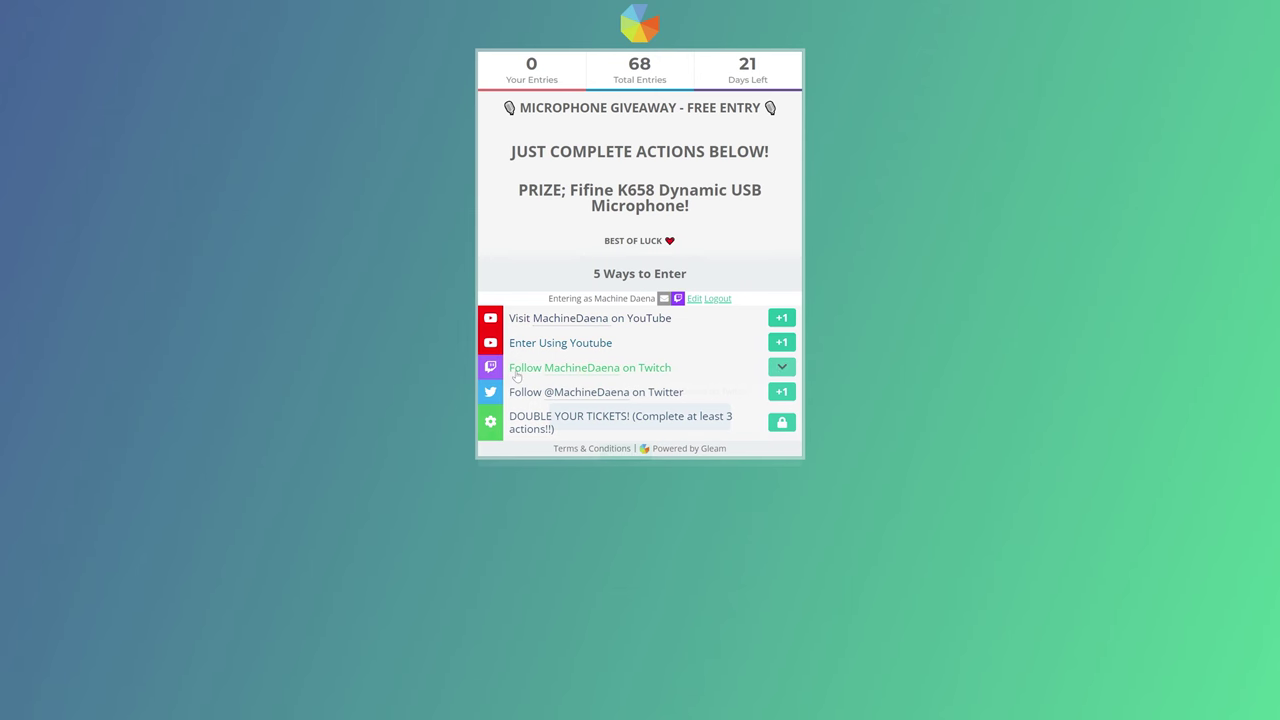
click(528, 370)
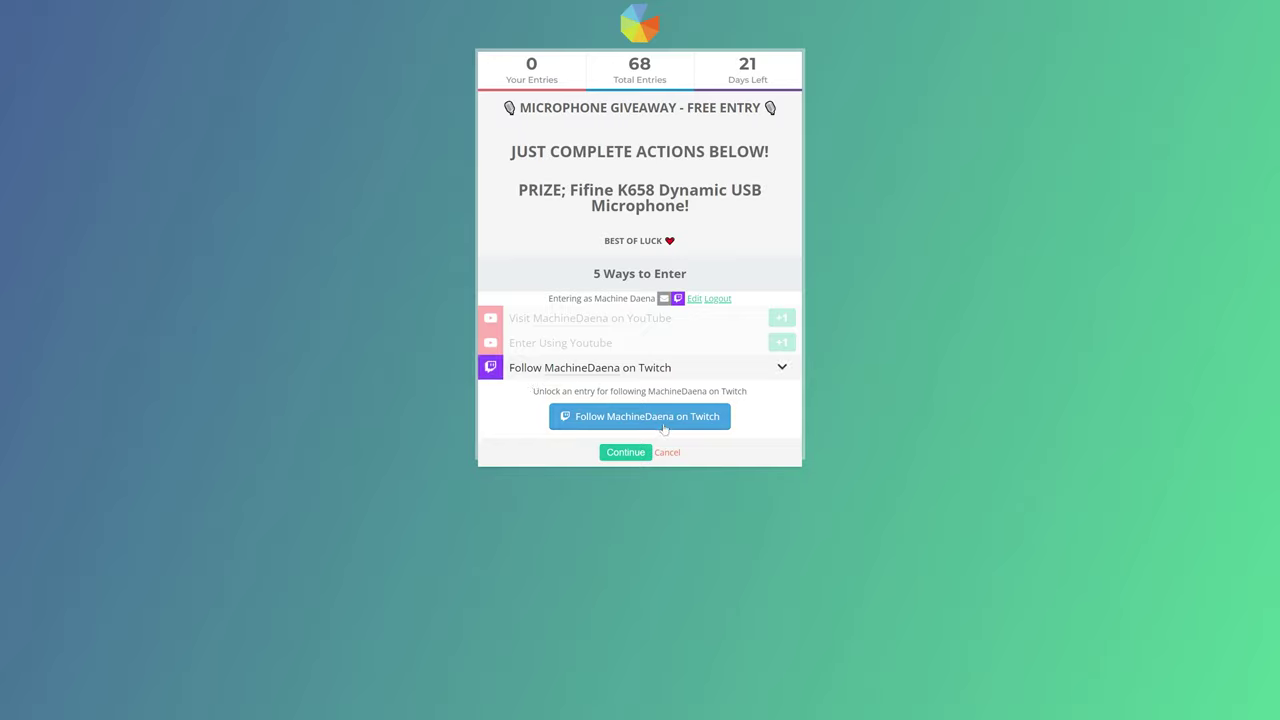
click(523, 370)
click(538, 393)
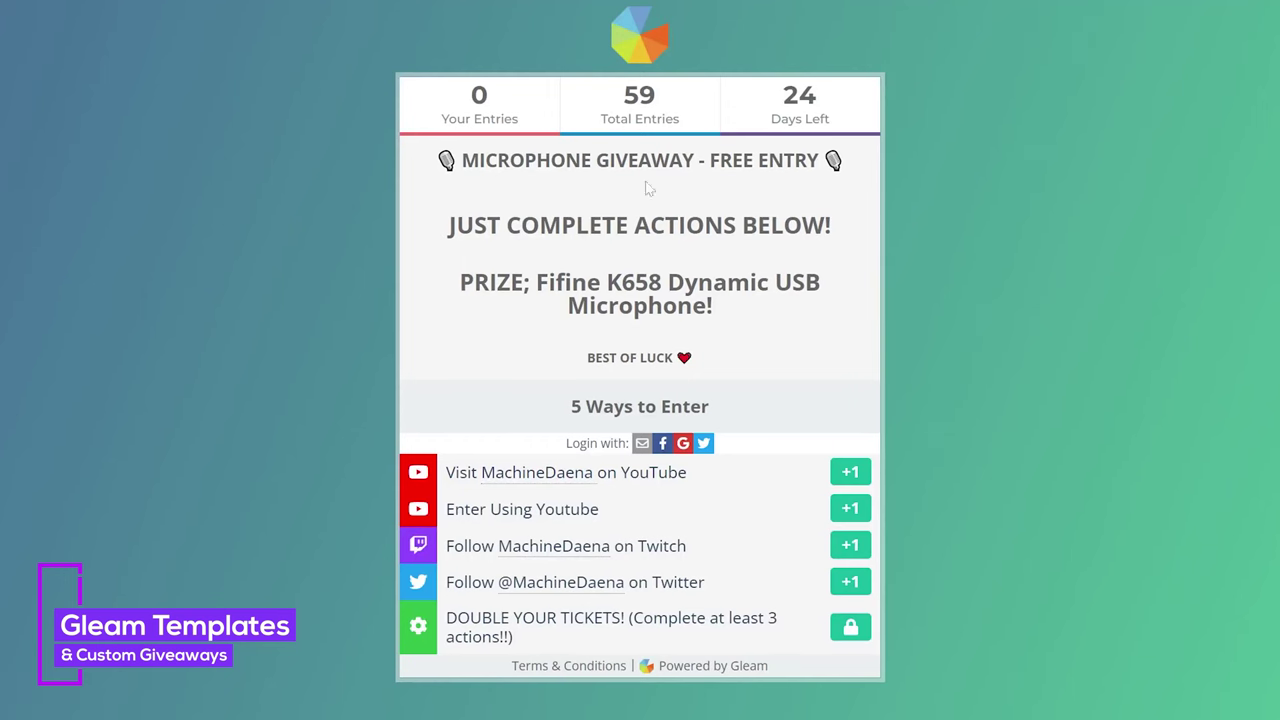
Highlight the Your Entries count, the MICROPHONE GIVEAWAY - FREE ENTRY heading and the prize text on the landing page.
double_click(479, 95)
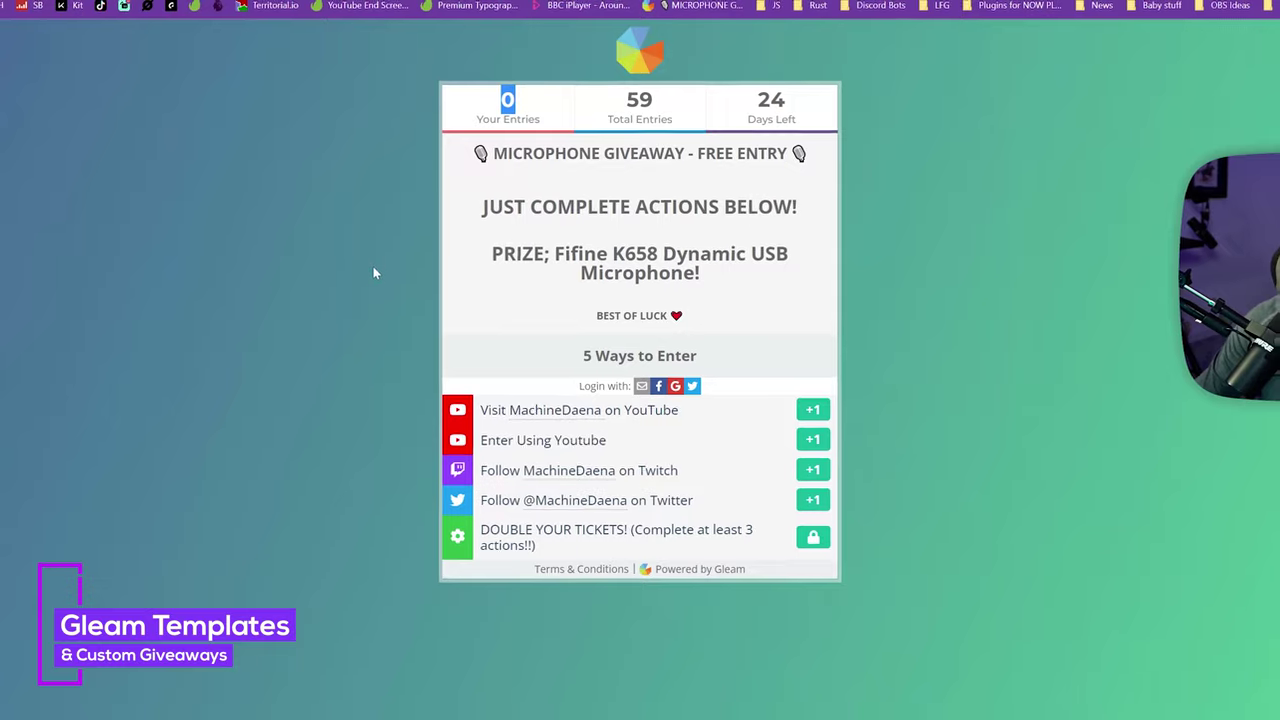
click(559, 141)
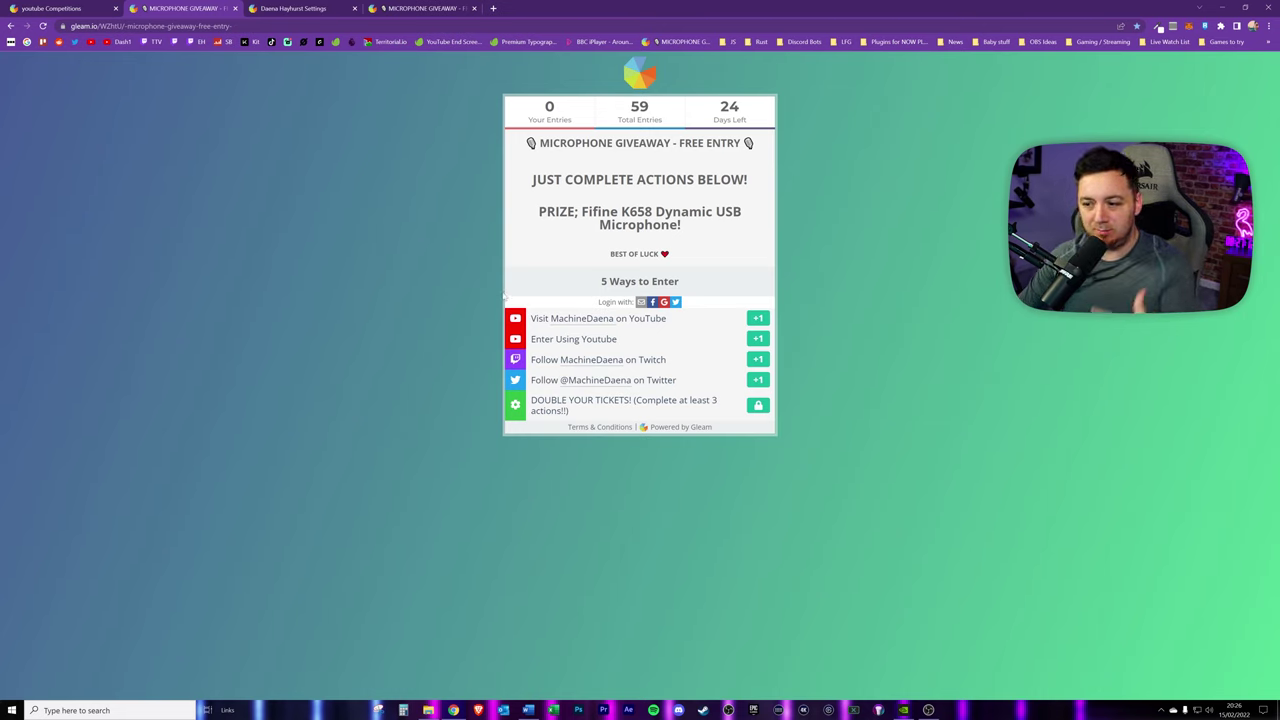
drag(526, 143, 757, 145)
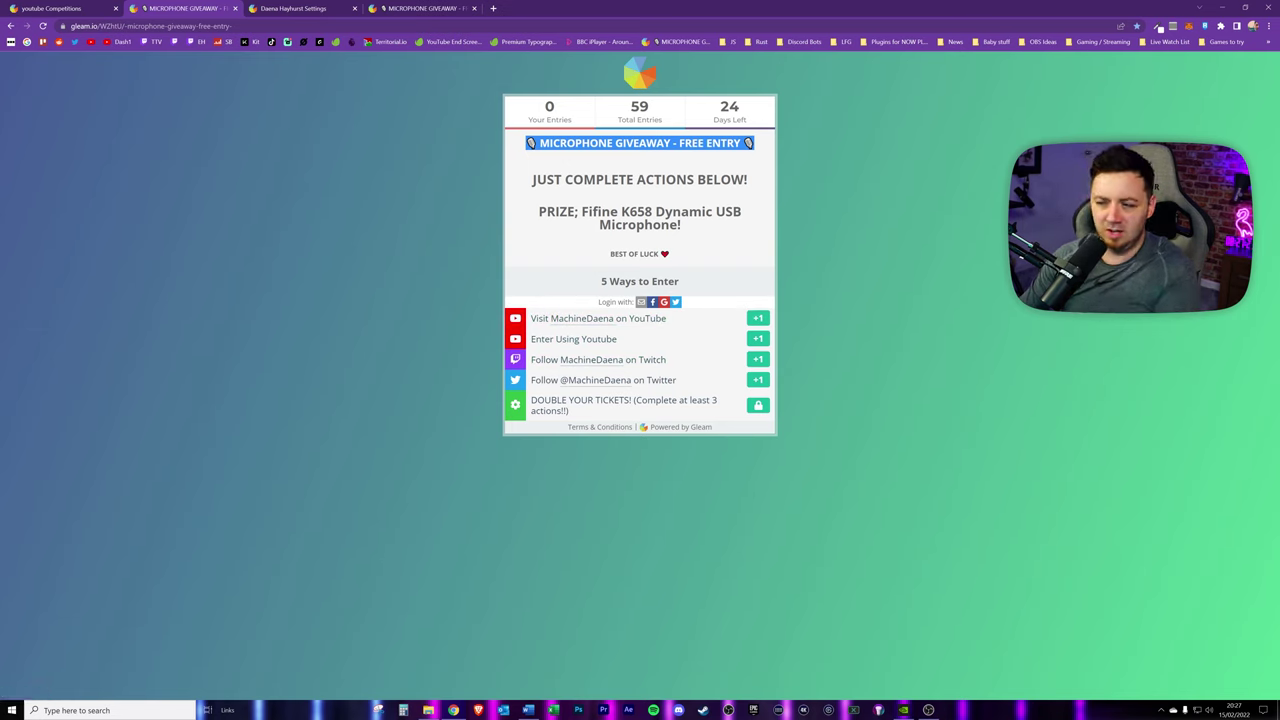
click(598, 198)
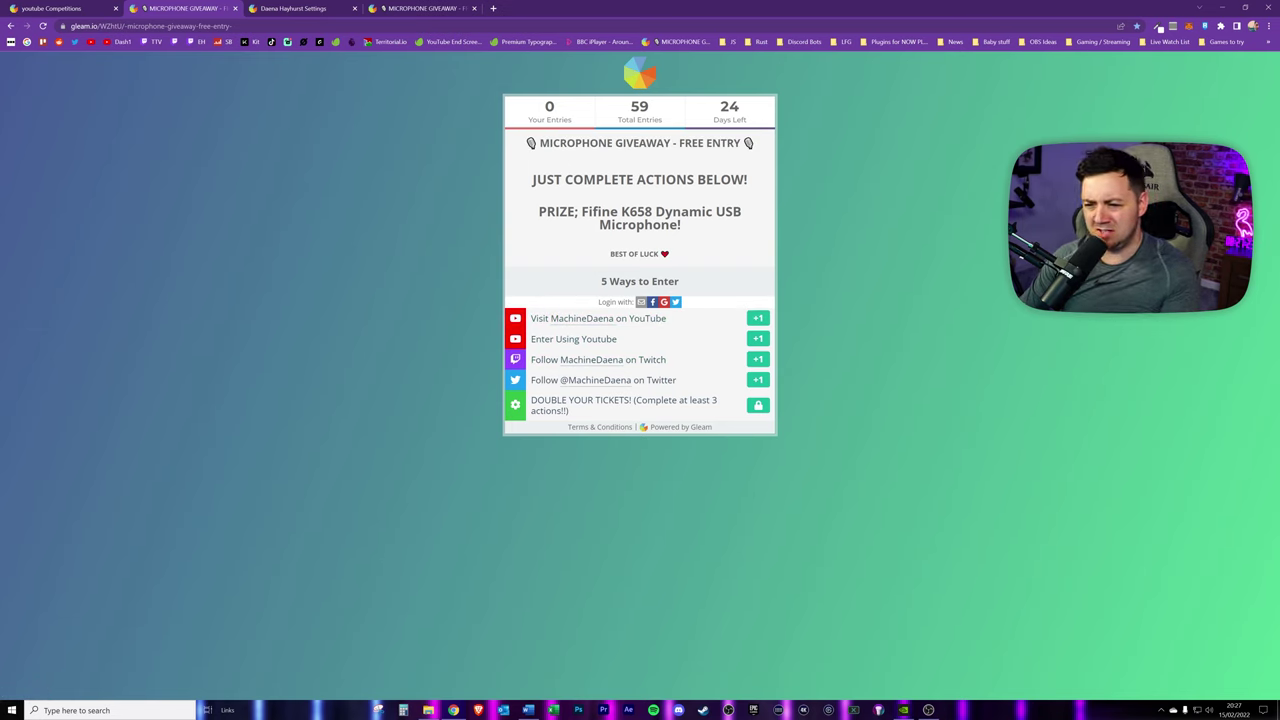
drag(684, 230, 518, 141)
click(518, 141)
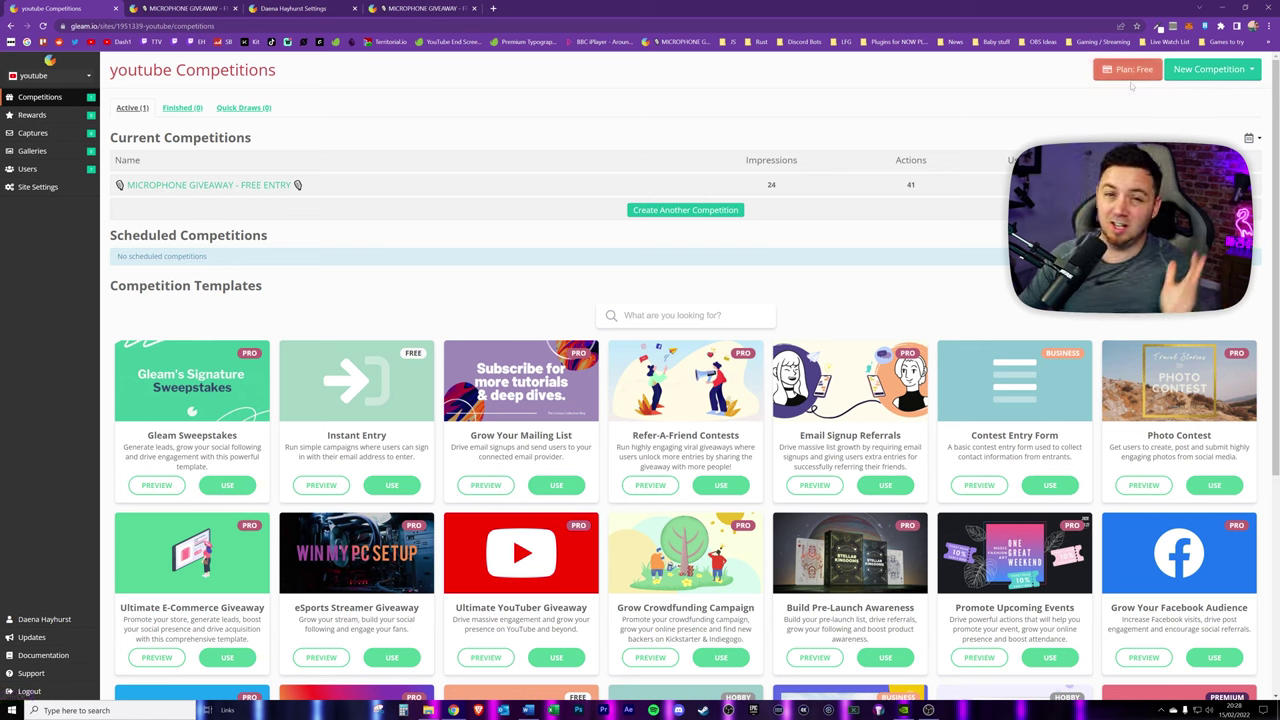
Scroll down the templates and preview the Ultimate YouTuber Giveaway template.
scroll(524, 408, down, 2)
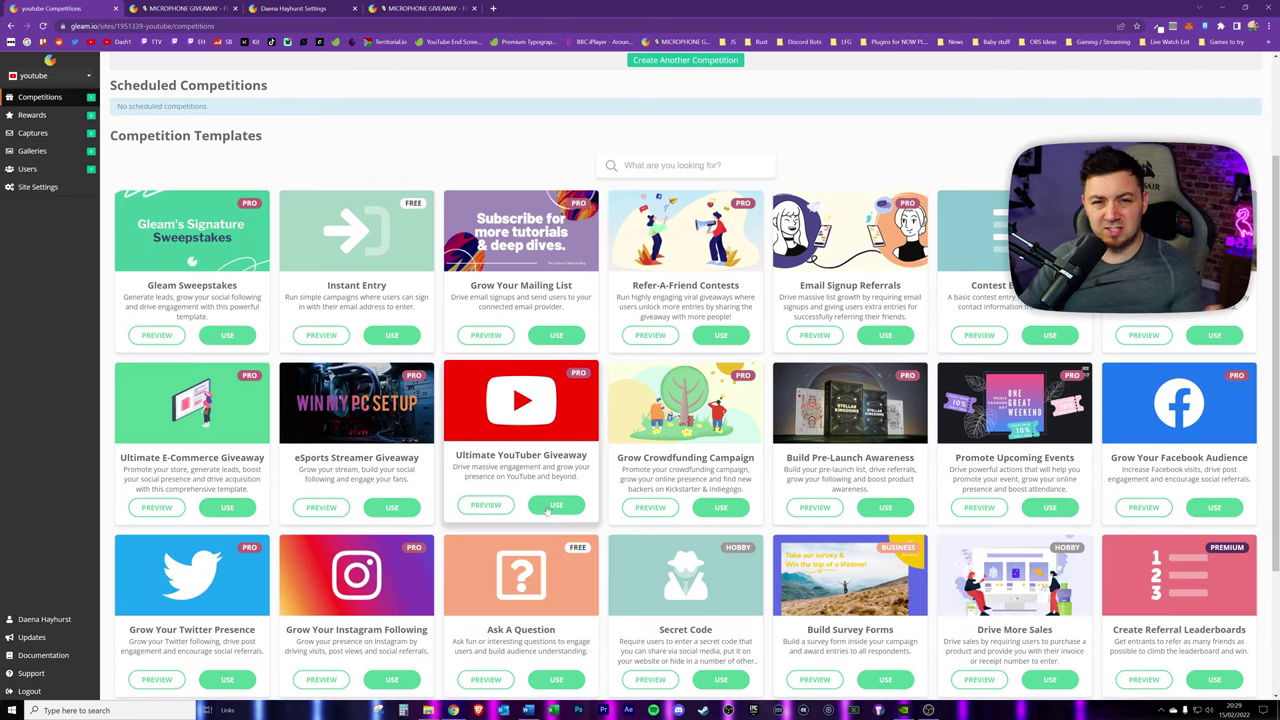
click(485, 507)
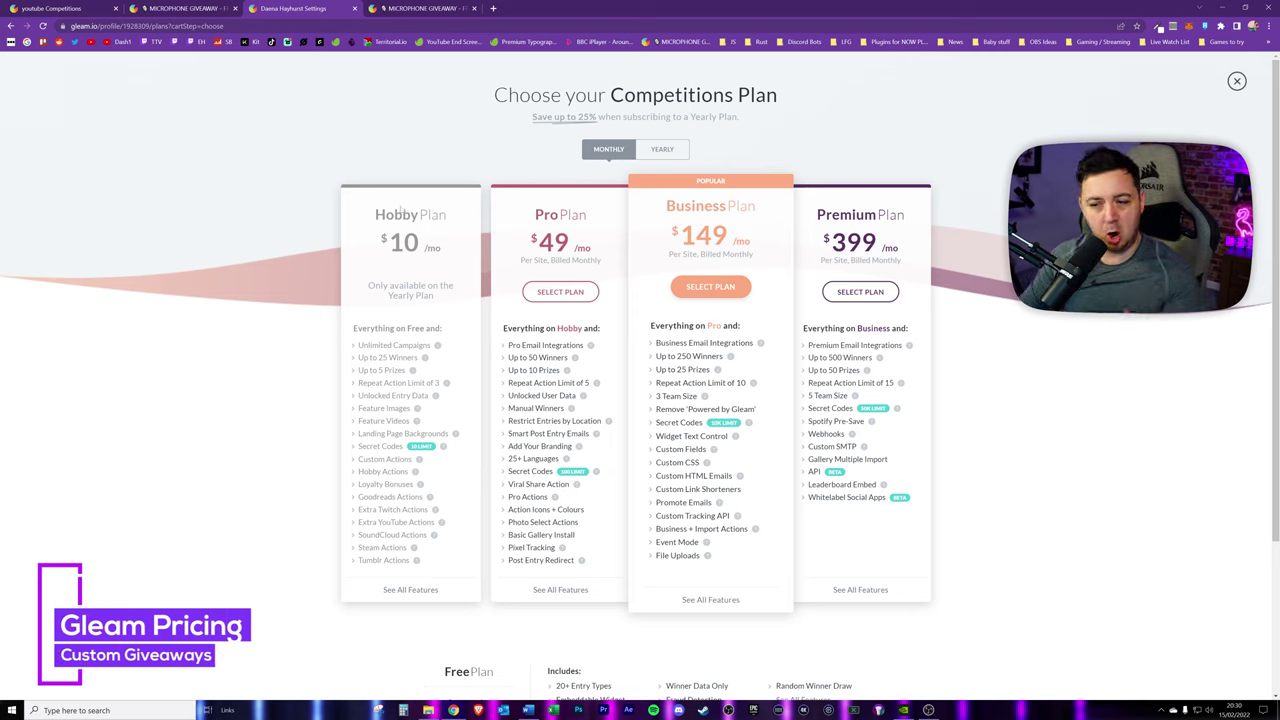
Compare the Hobby plan's $10 monthly price against the yearly pricing.
double_click(404, 242)
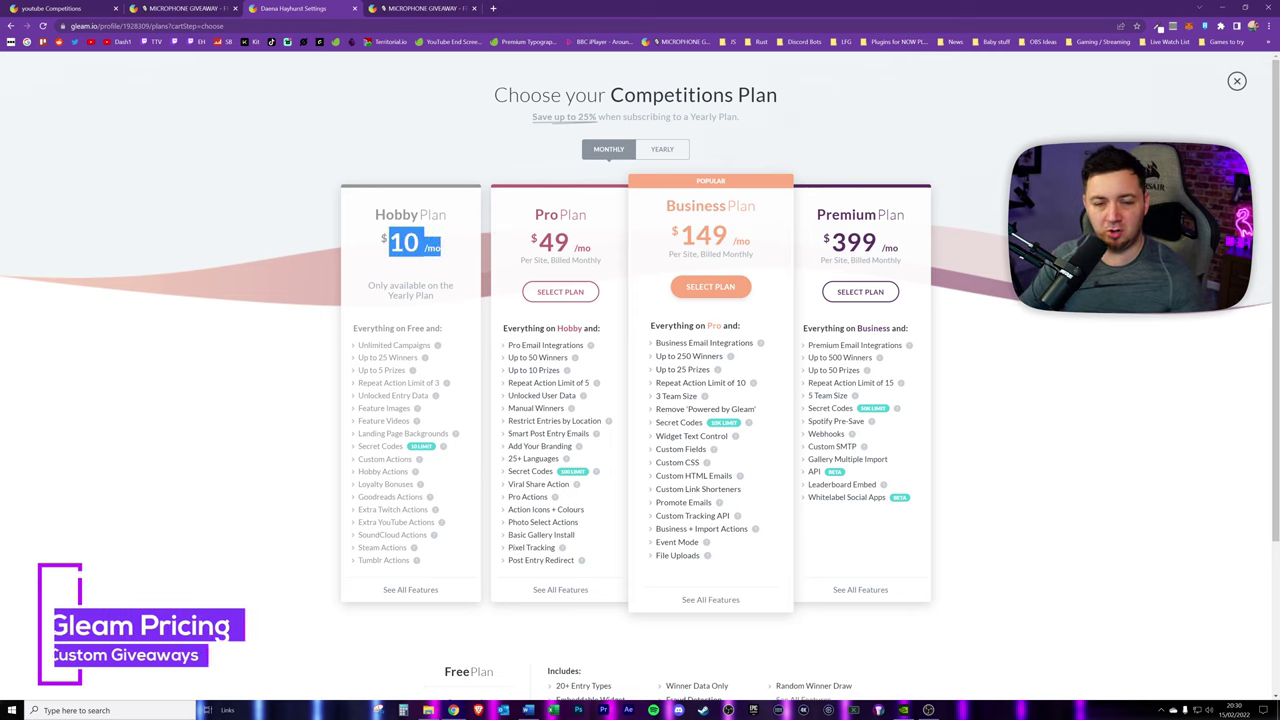
click(404, 242)
double_click(404, 242)
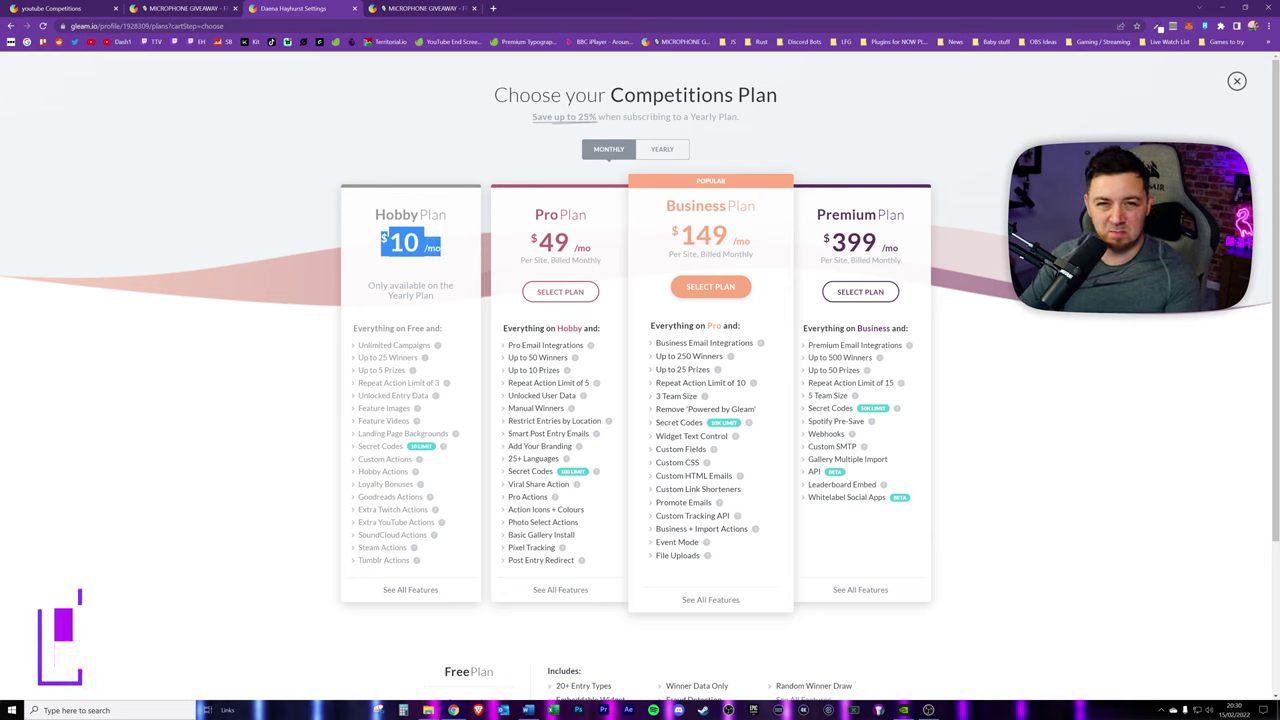
click(404, 242)
click(662, 151)
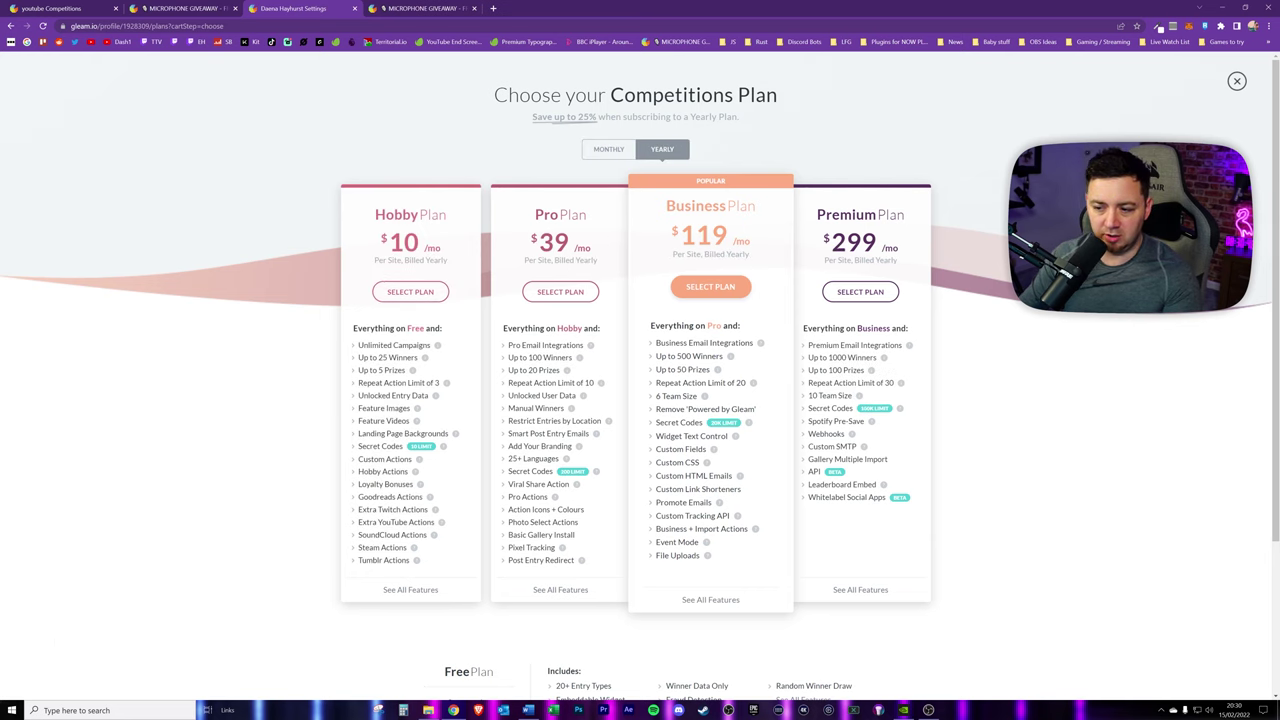
drag(374, 243, 437, 285)
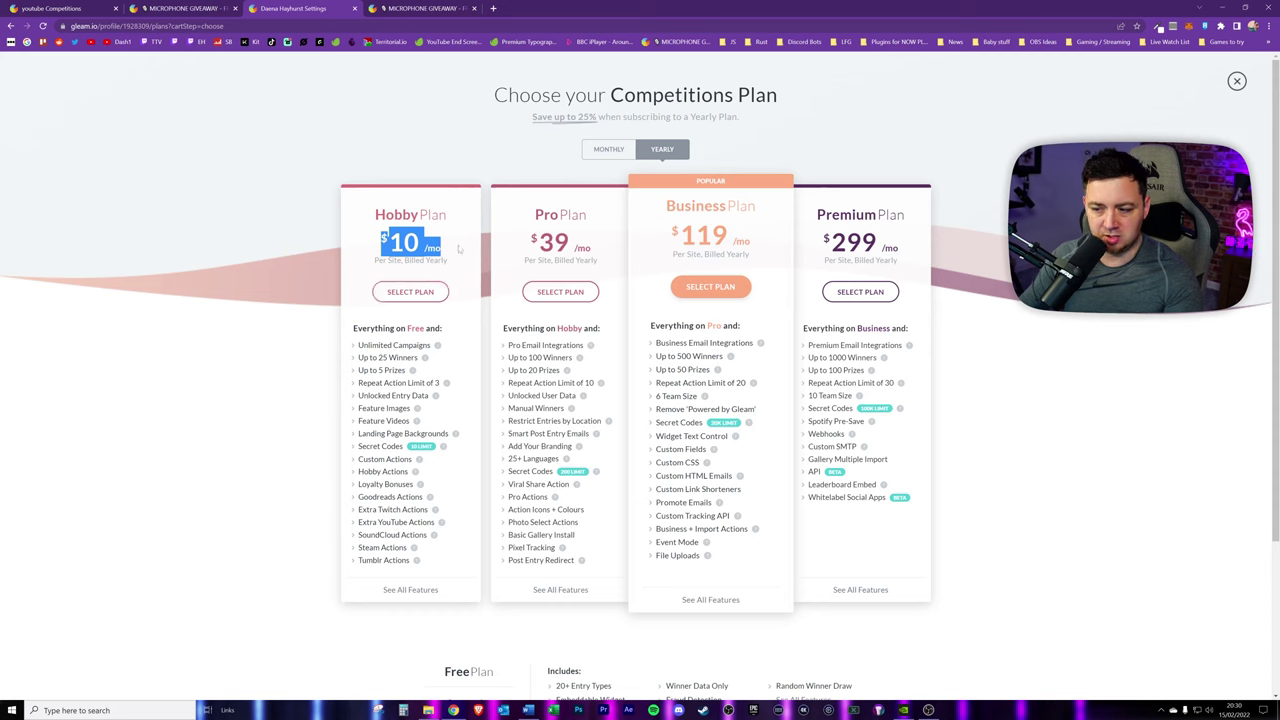
click(603, 154)
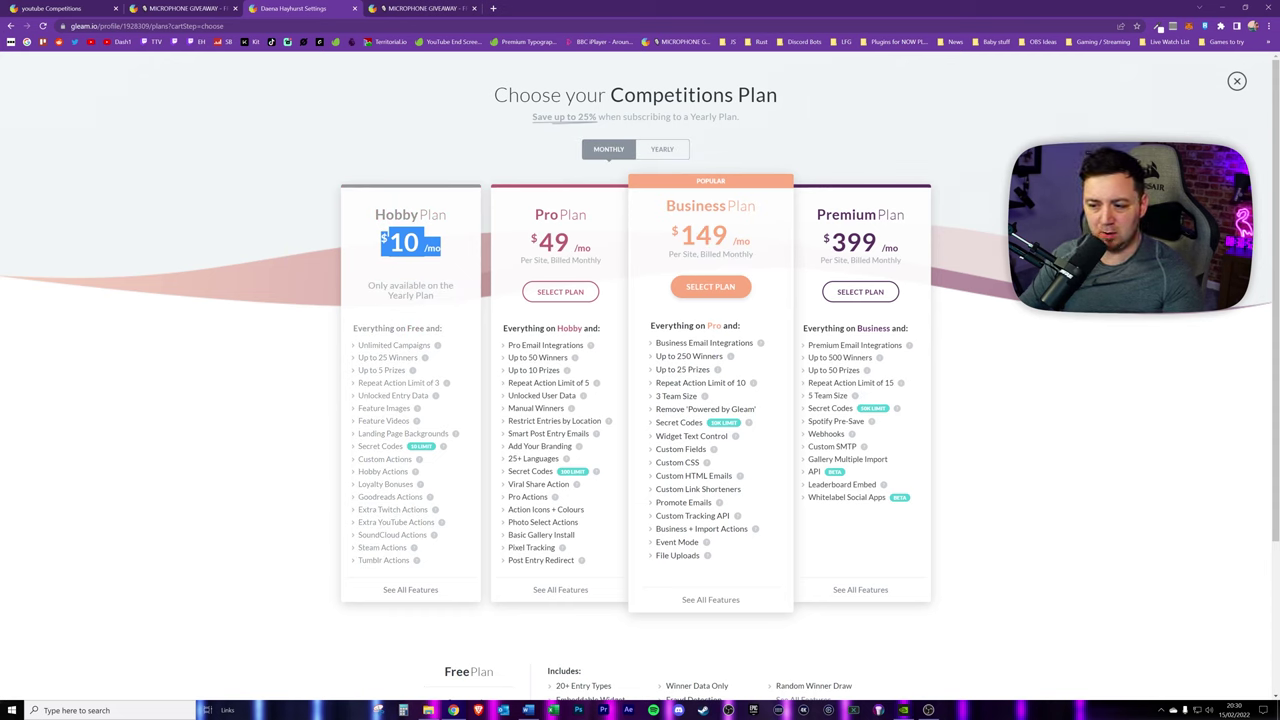
Compare the Pro plan's $49 monthly price with its $39 yearly price.
drag(537, 242, 600, 250)
click(606, 252)
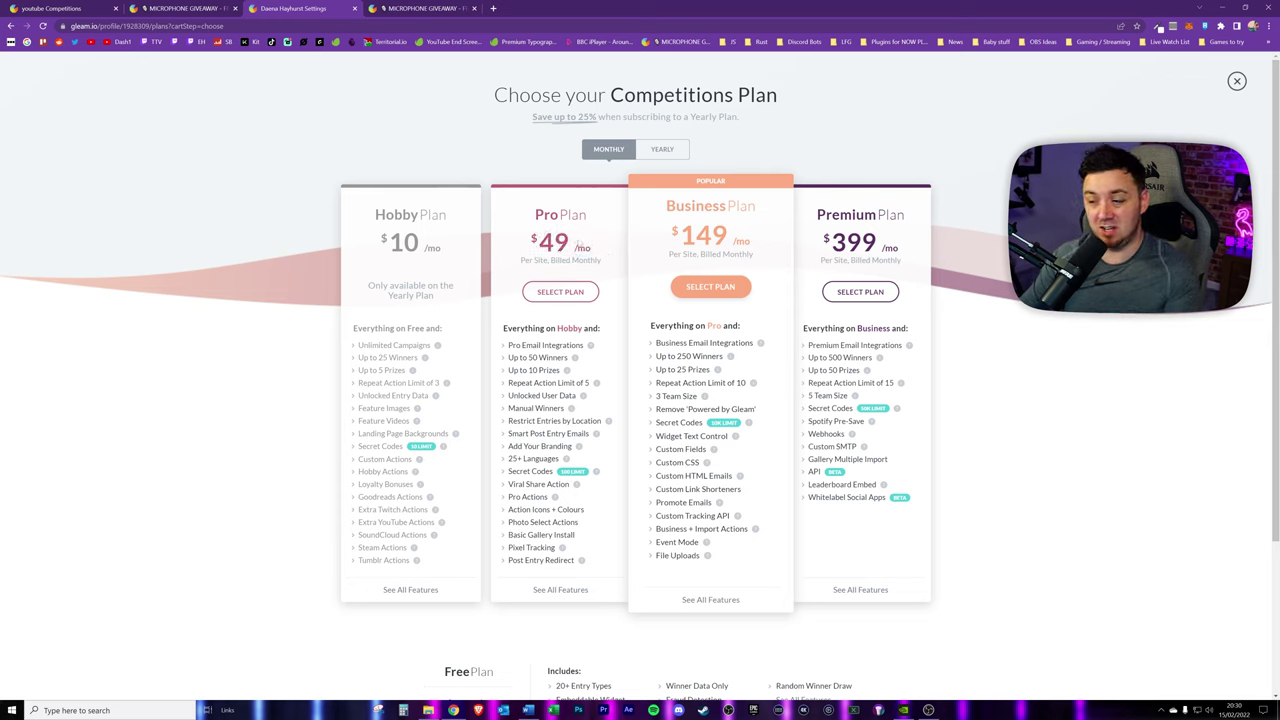
click(660, 149)
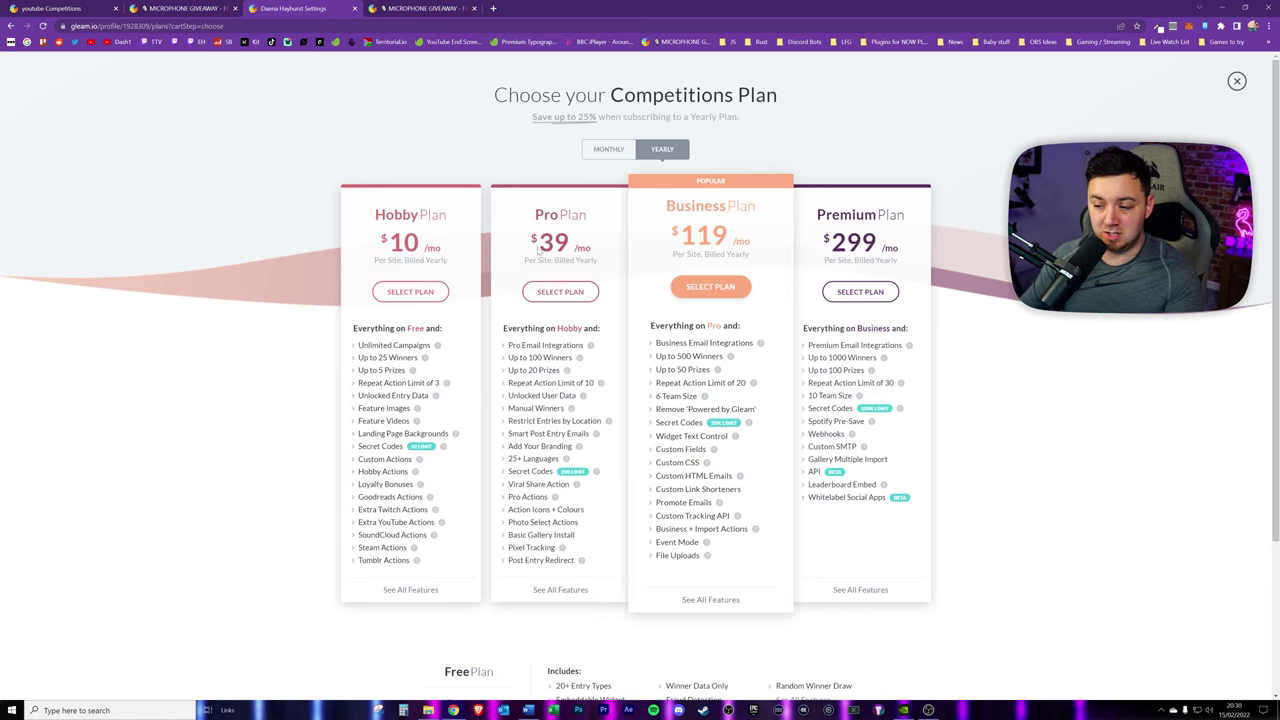
double_click(553, 243)
click(516, 254)
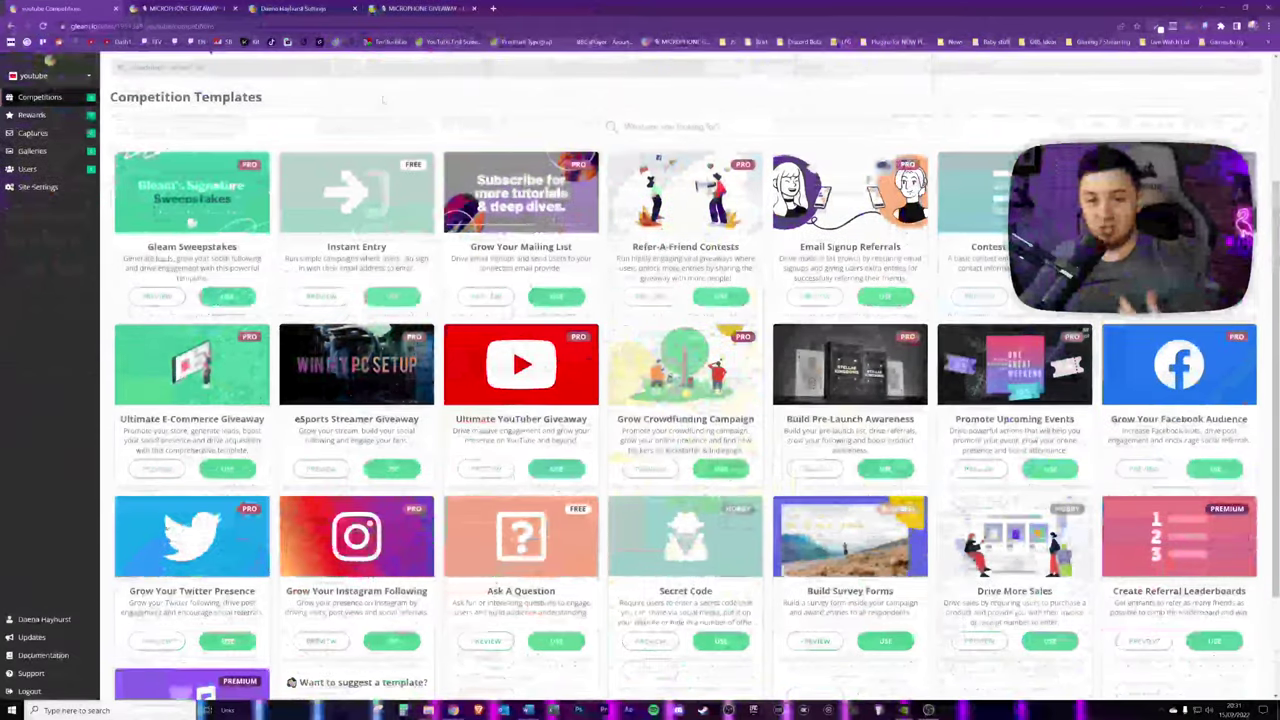
From the Competitions dashboard, start a new competition from scratch.
click(41, 98)
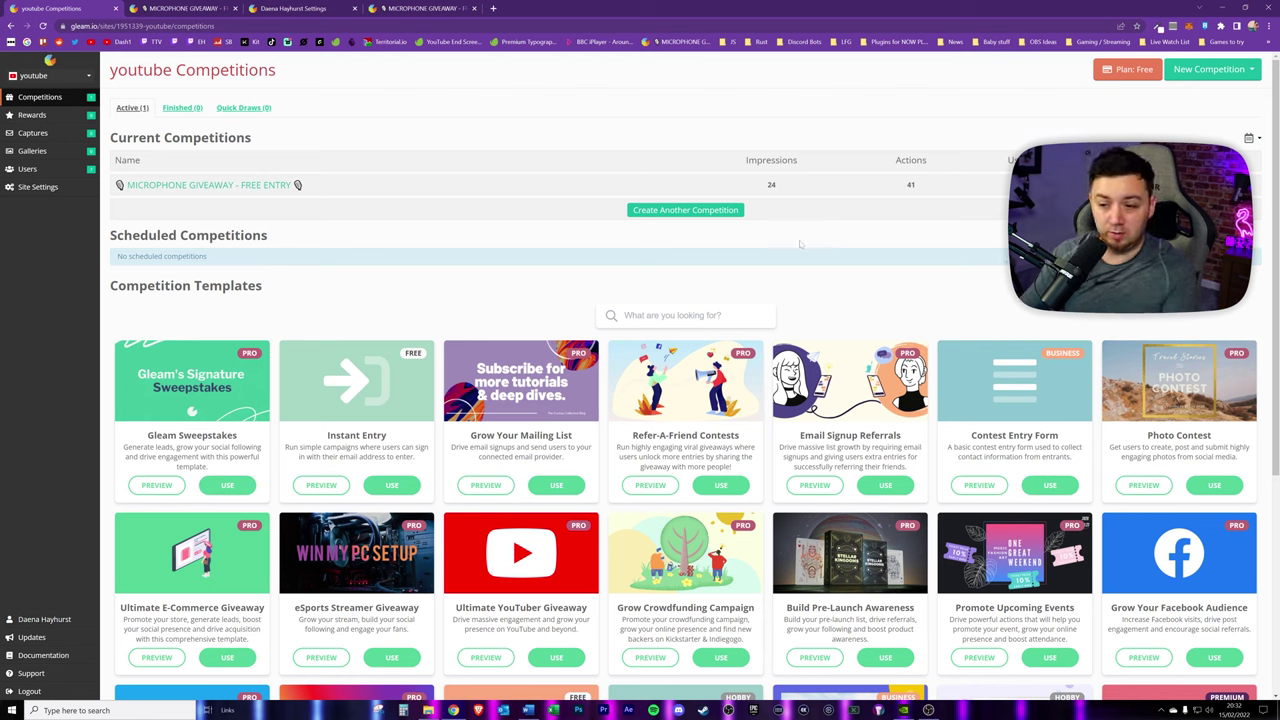
click(1215, 72)
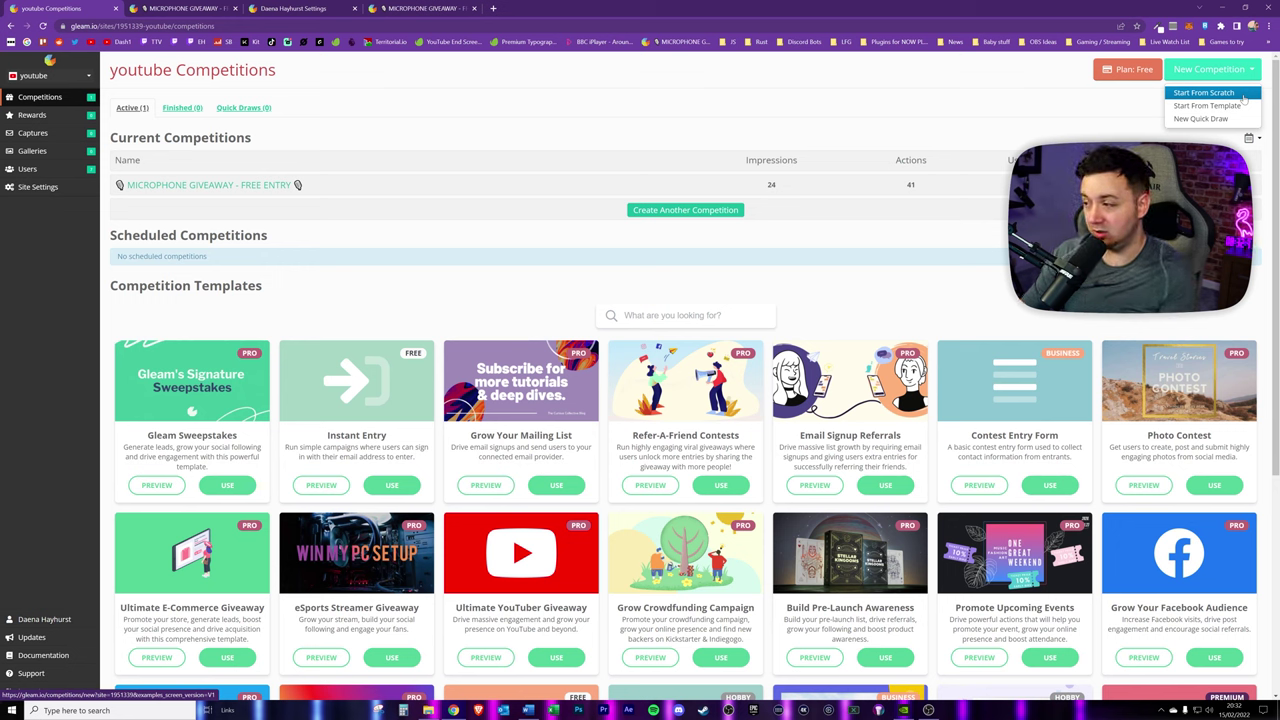
click(1243, 97)
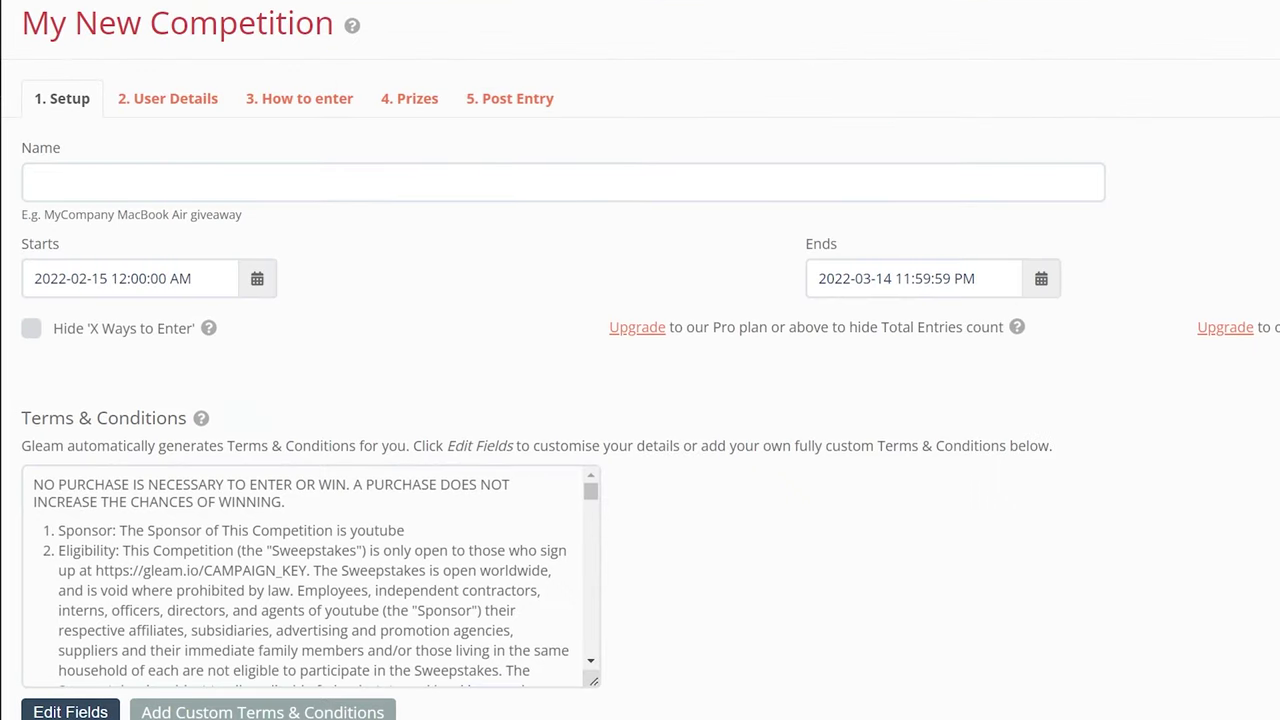
Title the competition as a dinner-date giveaway with the host plus an eggplant emoji, starting 16 February 2022.
text(Se)
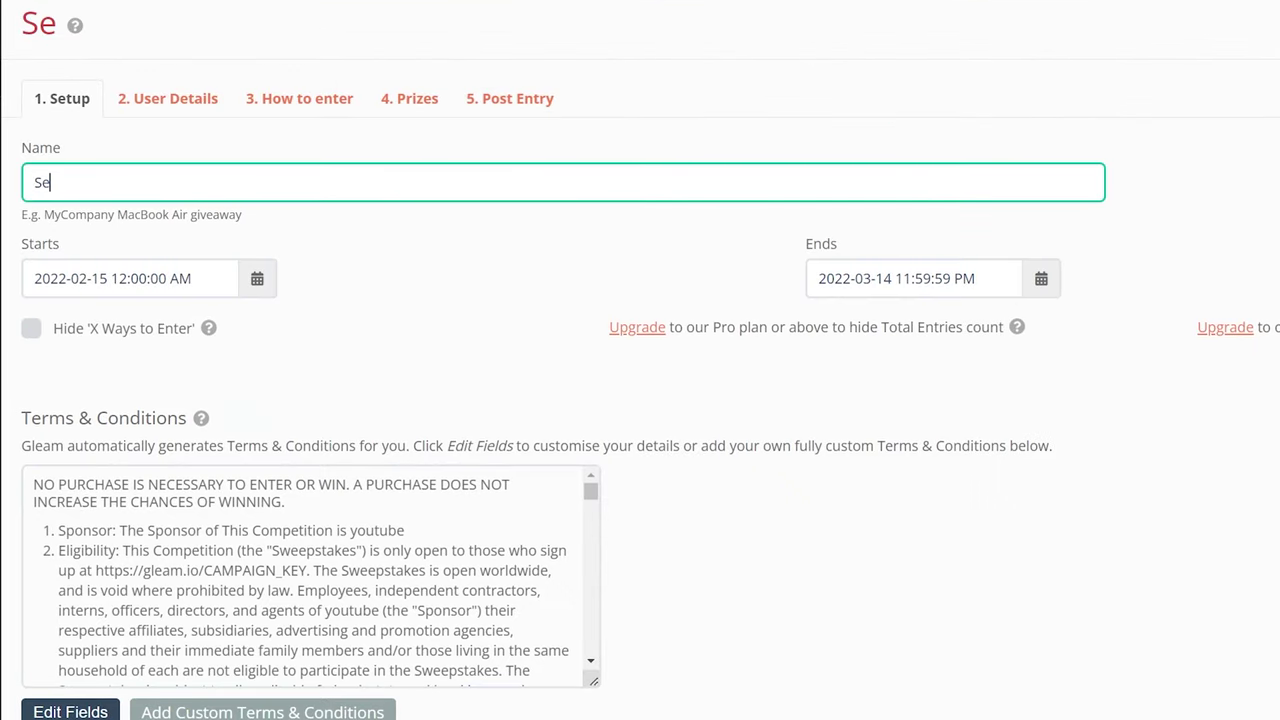
text(xy Dinner Date with MachineDaena)
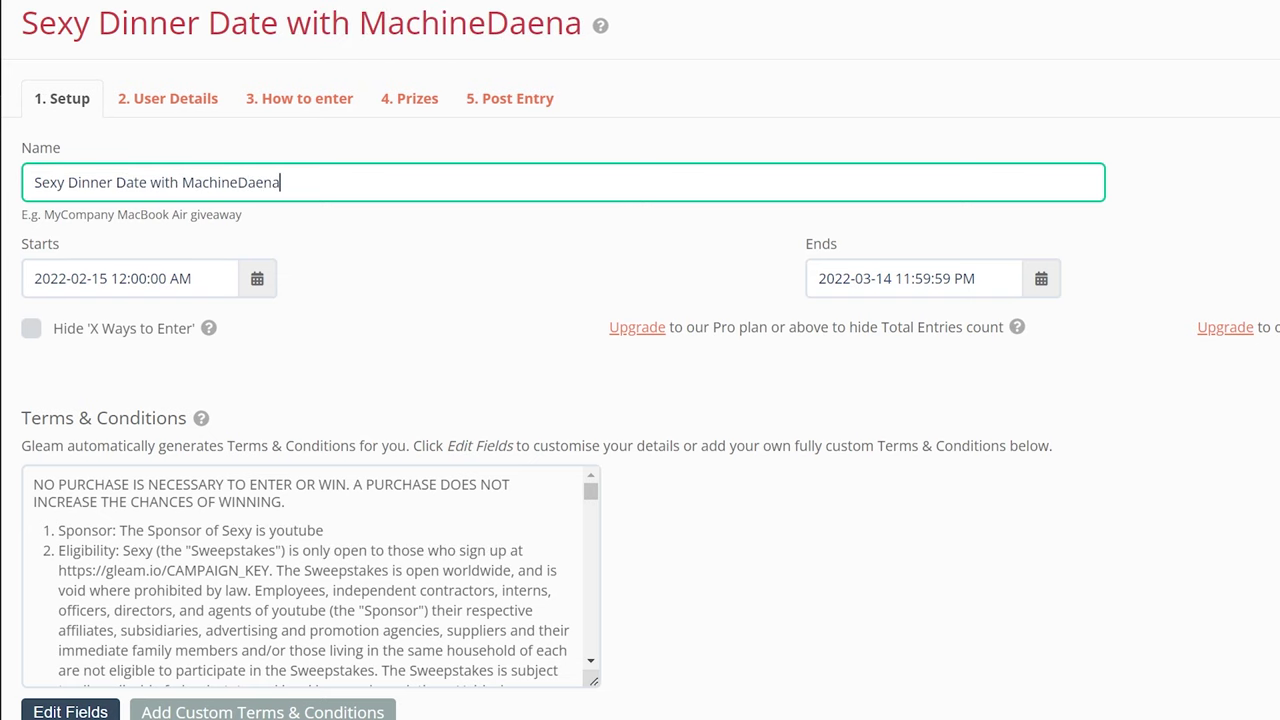
text(🍆)
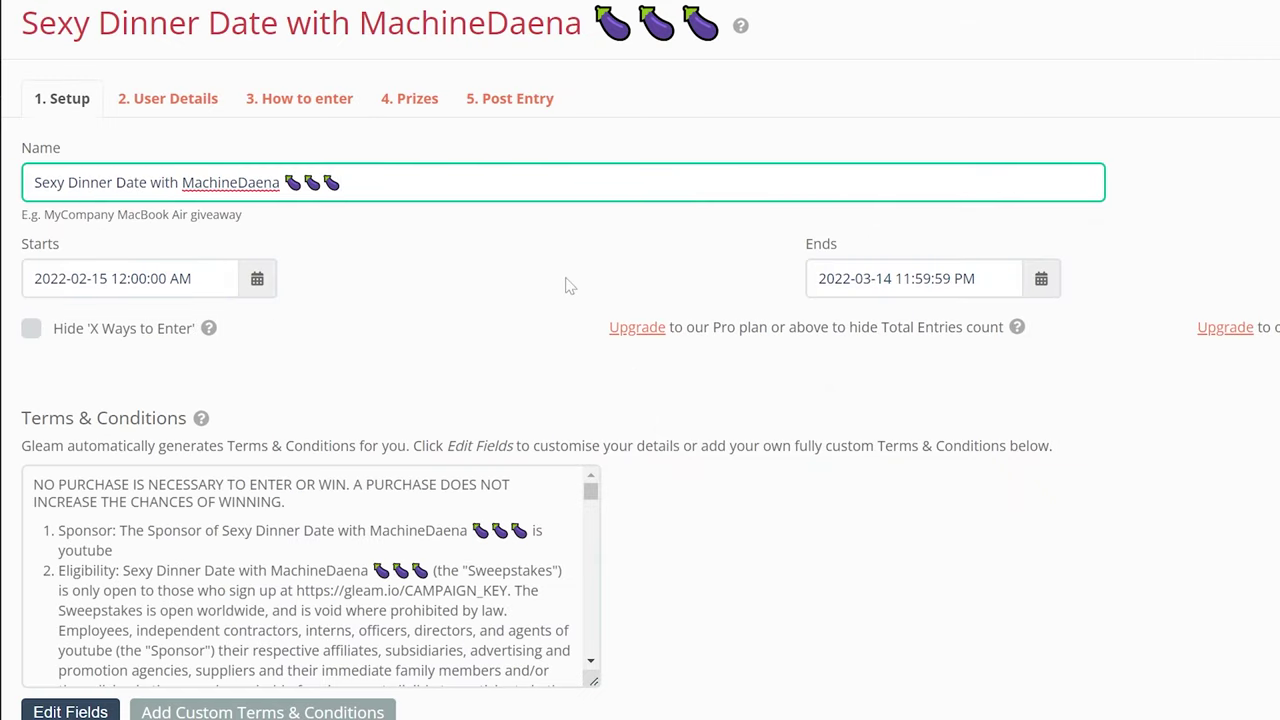
click(140, 278)
click(257, 278)
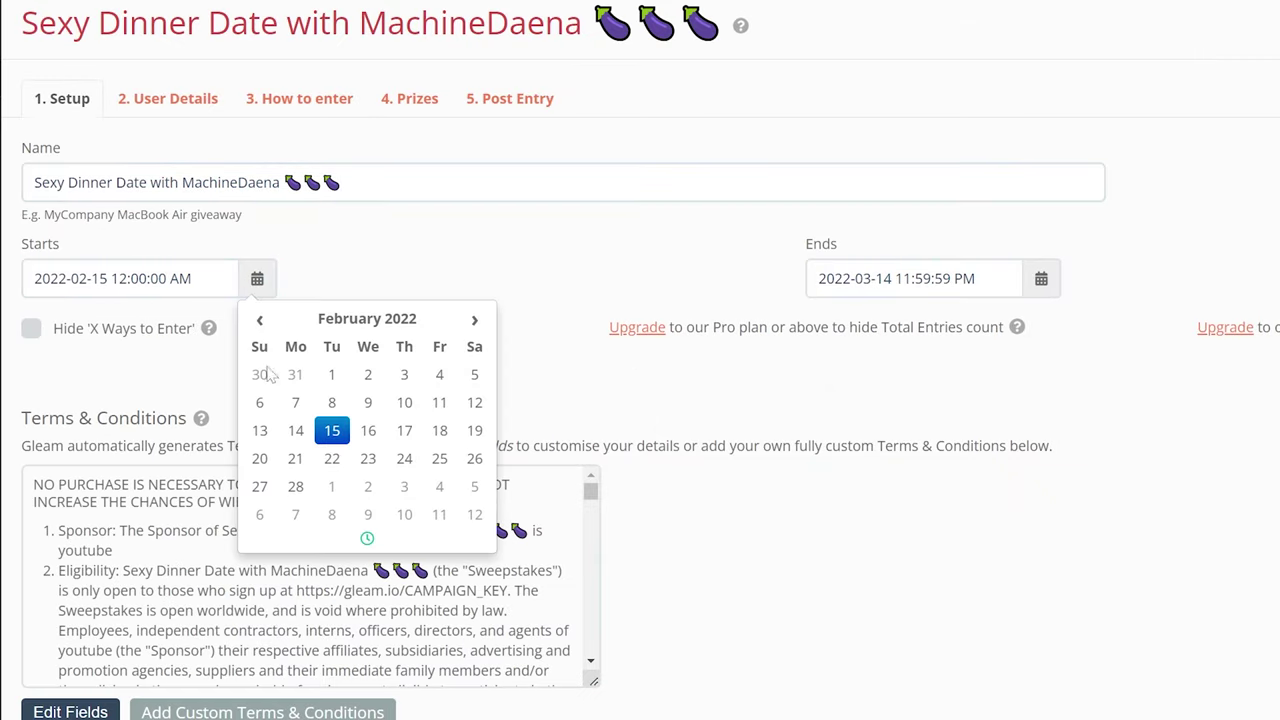
click(368, 431)
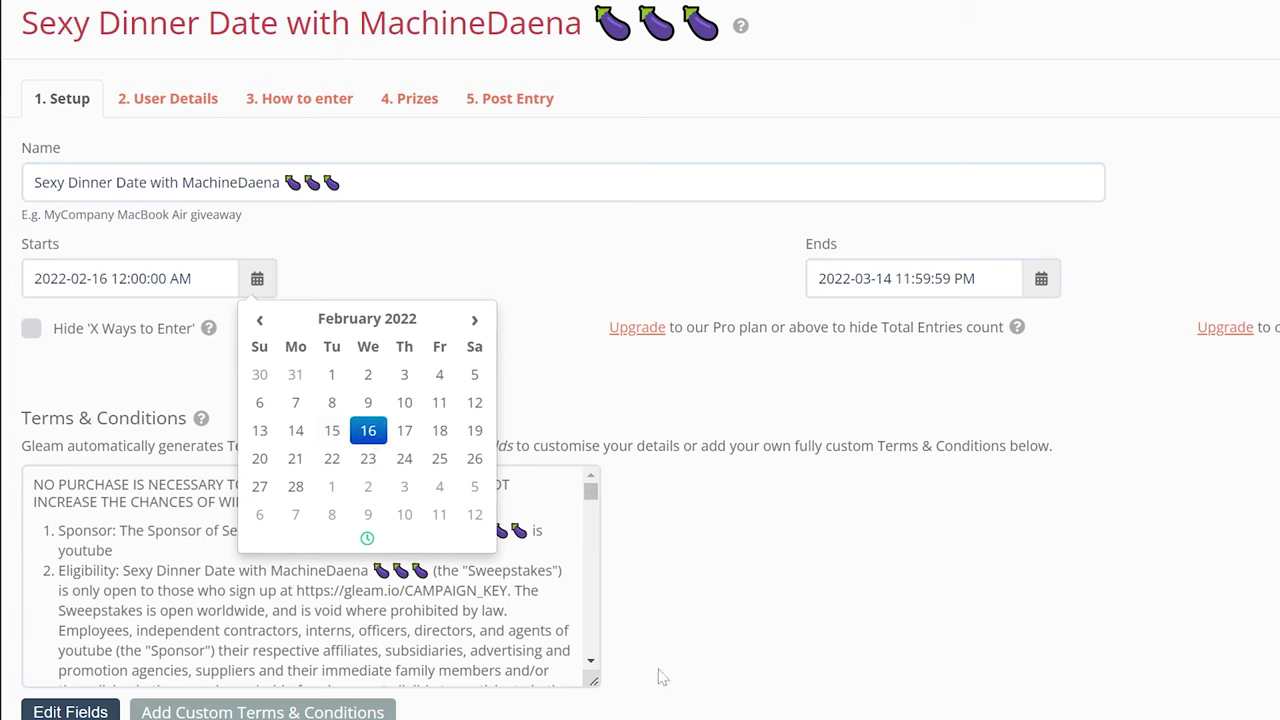
drag(886, 637, 60, 632)
Set the end date to 22 March 2022 and look over the terms and conditions text.
click(1033, 288)
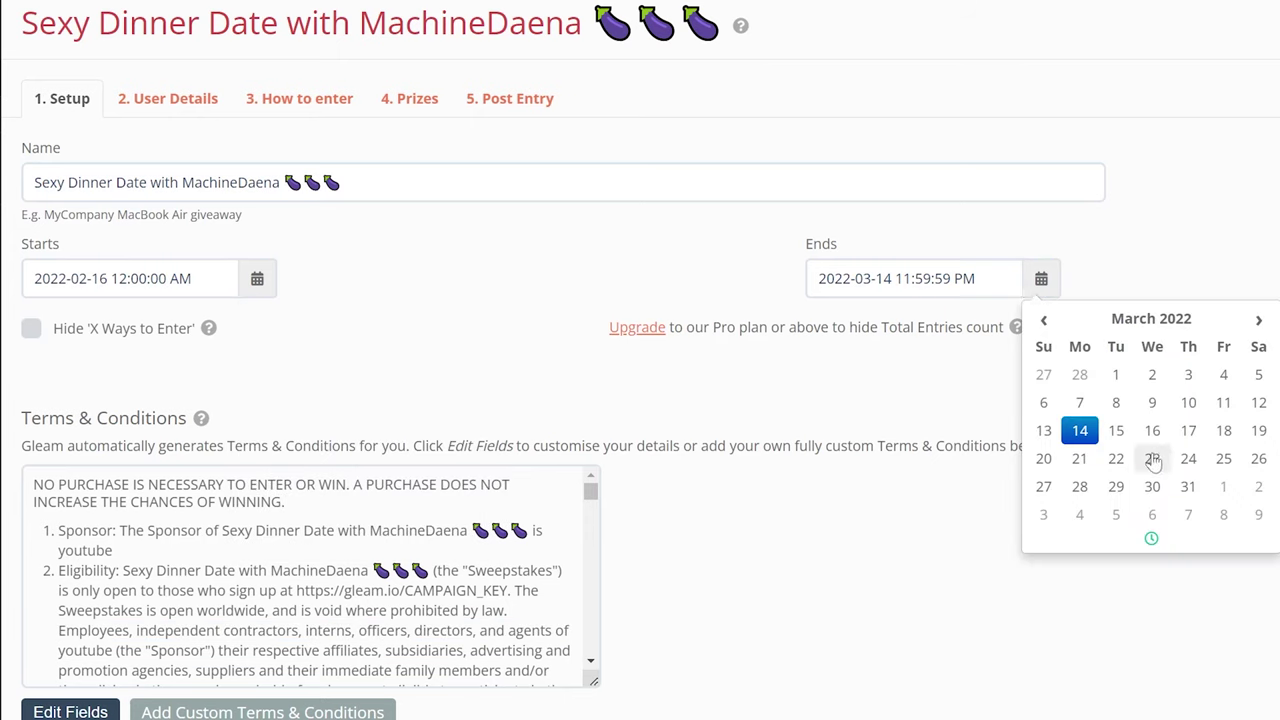
click(1116, 460)
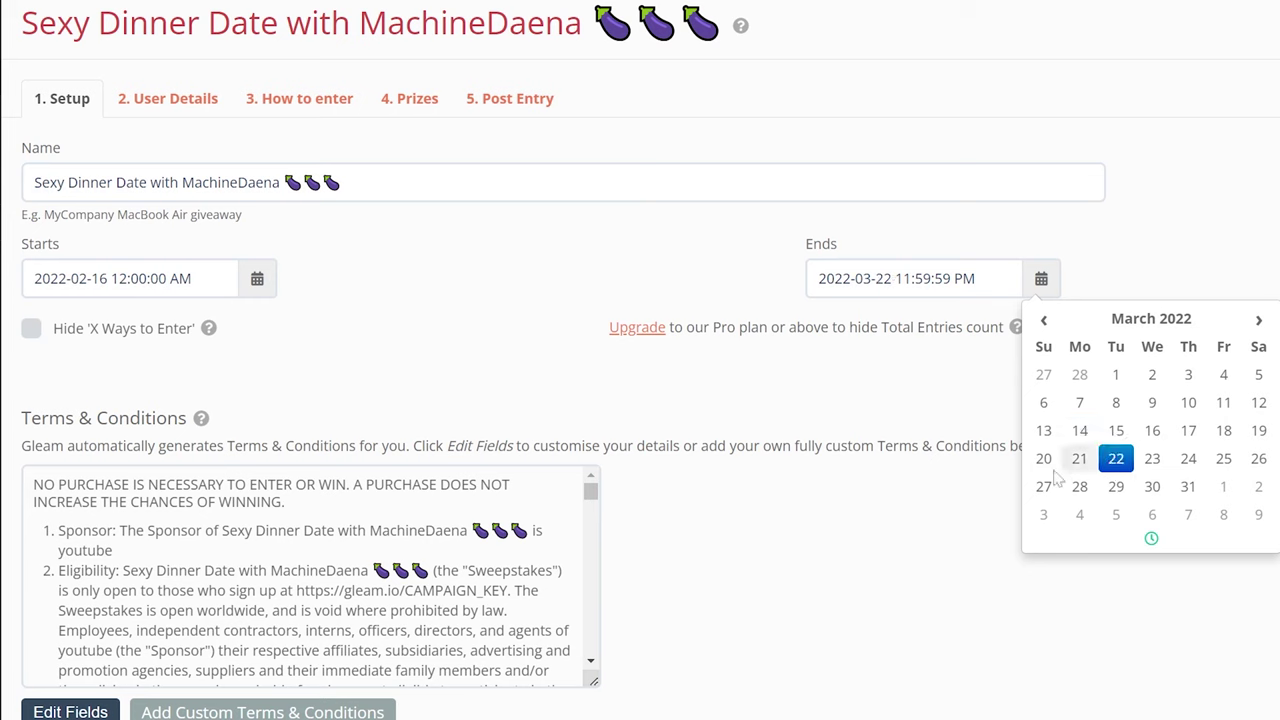
click(971, 591)
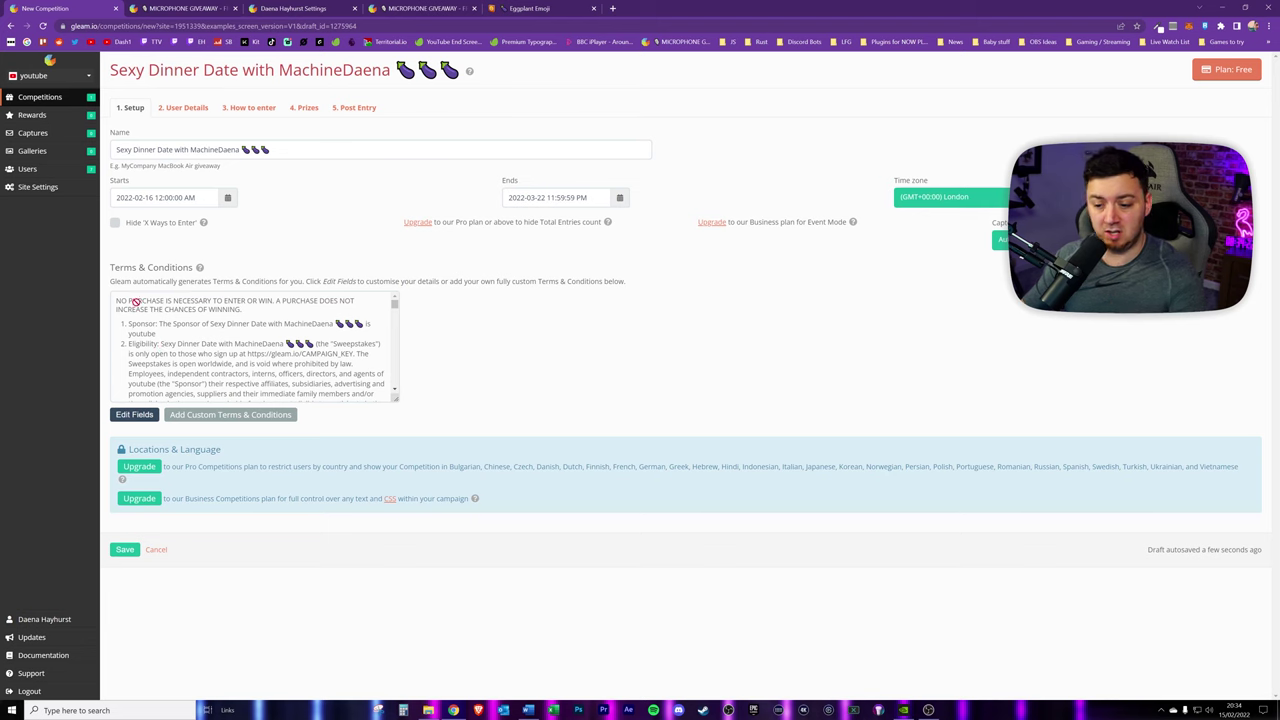
drag(135, 301, 346, 364)
click(346, 364)
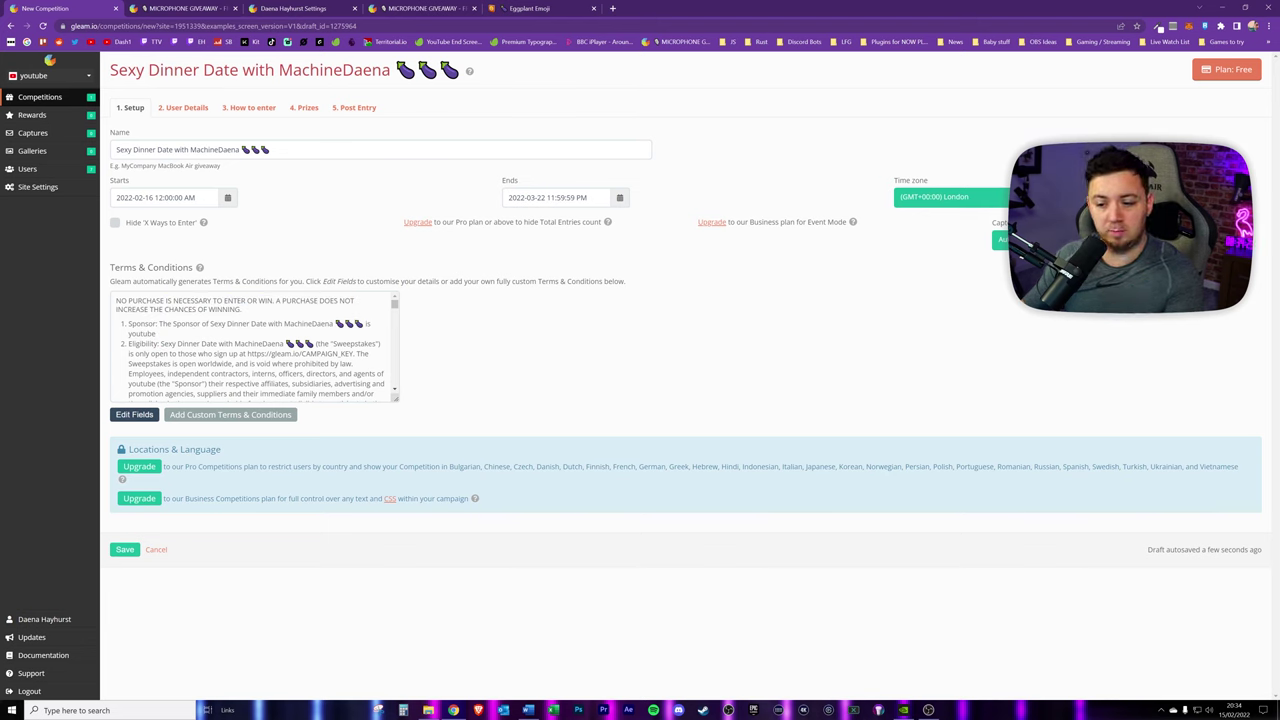
scroll(390, 310, down, 5)
scroll(390, 310, up, 5)
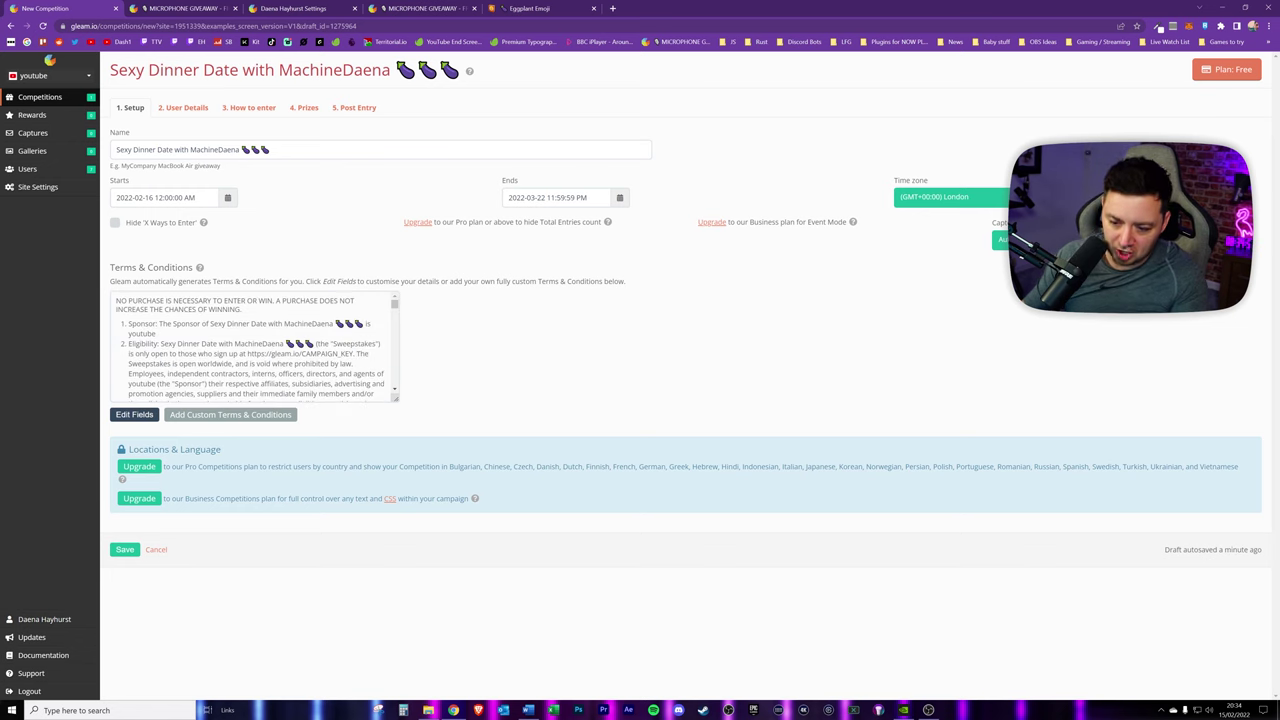
On the User Details step, change the minimum age's last digit to 8.
click(186, 107)
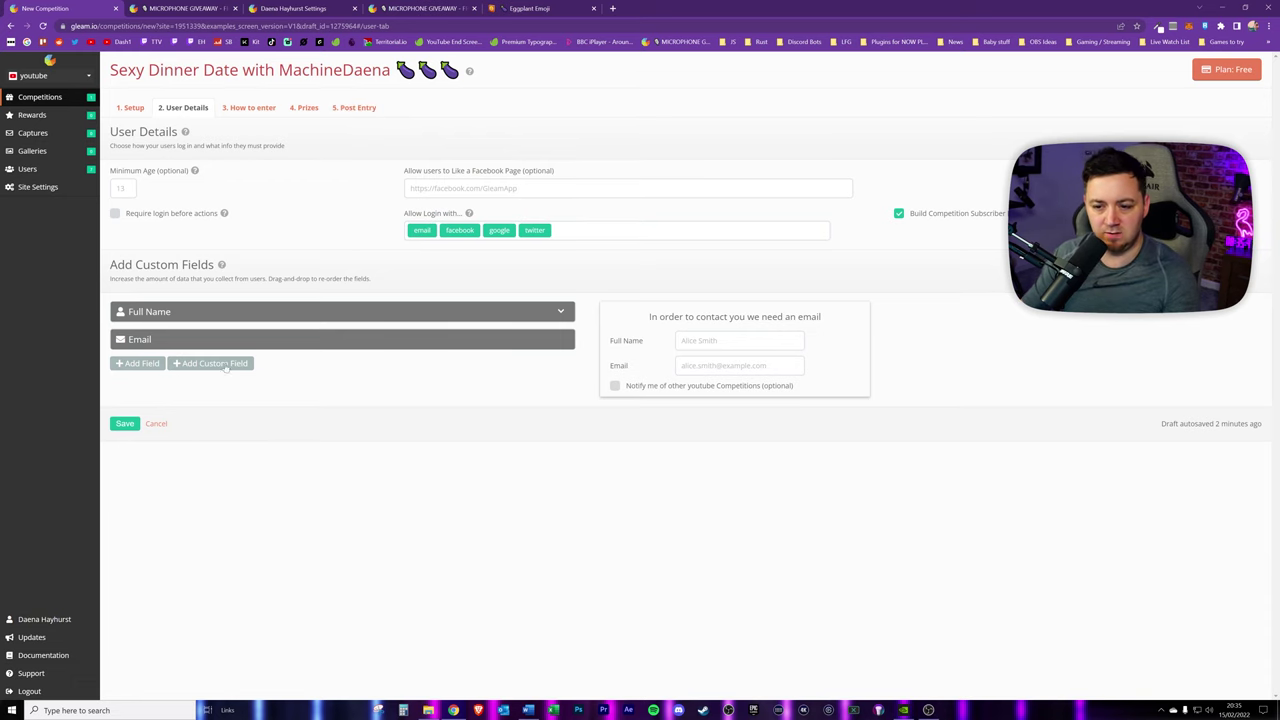
click(120, 187)
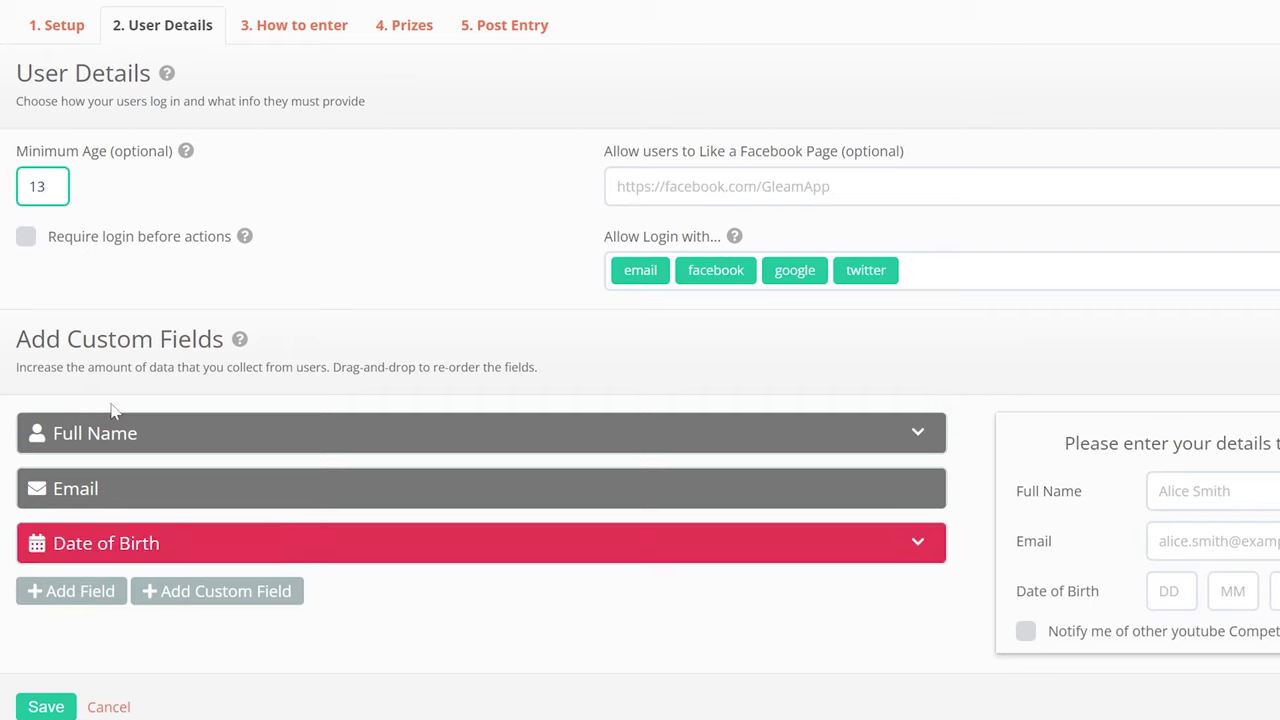
key(BackSpace)
text(8)
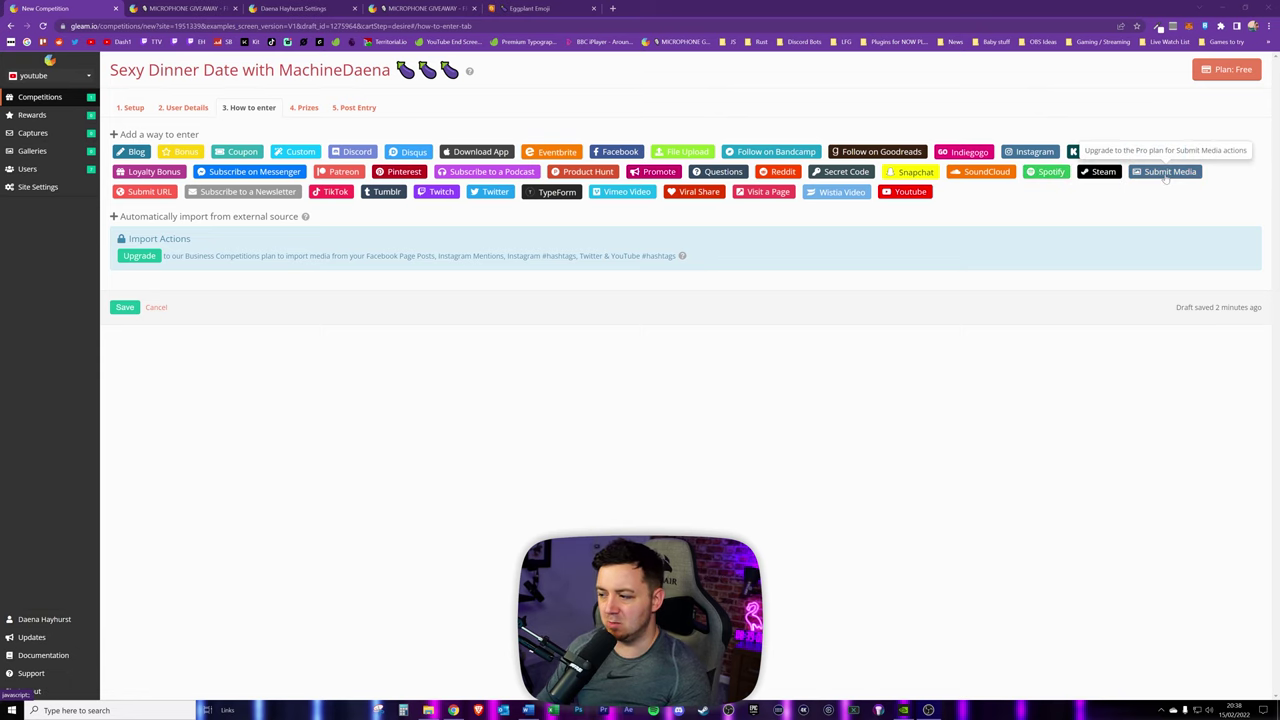
Add a mandatory Follow on Twitch entry for the host's channel, worth 2 entries.
click(434, 193)
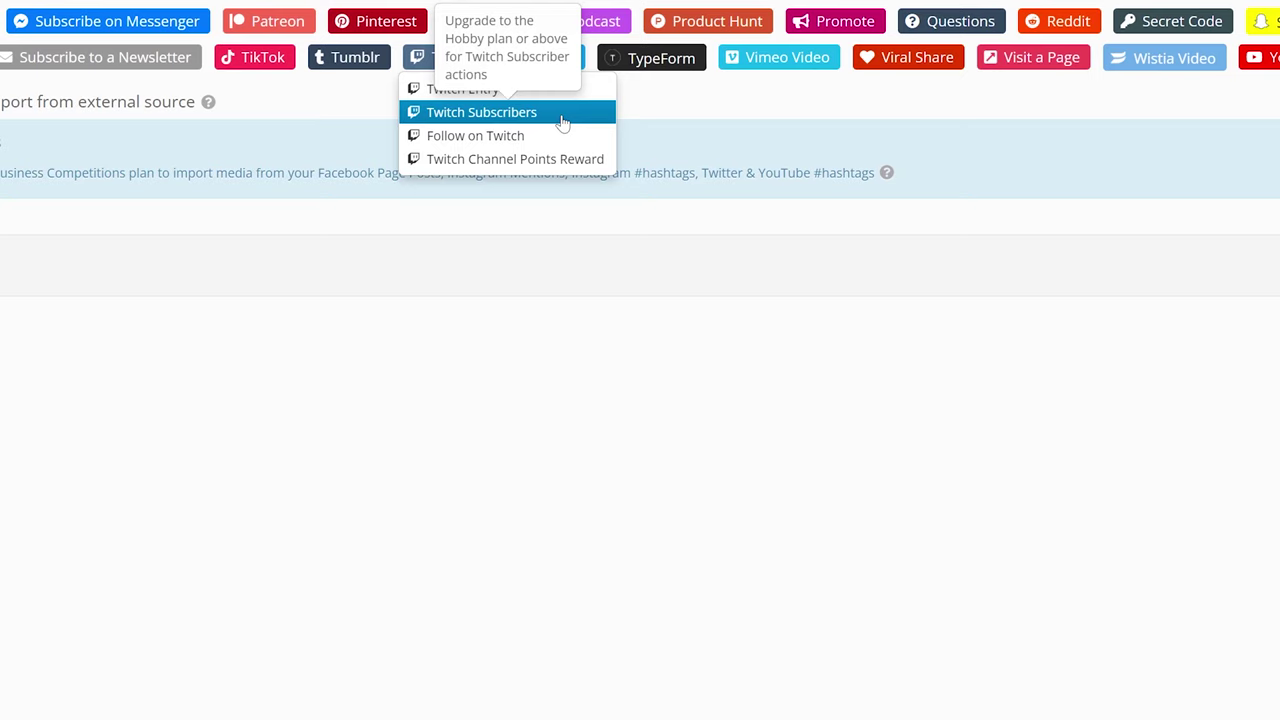
click(443, 141)
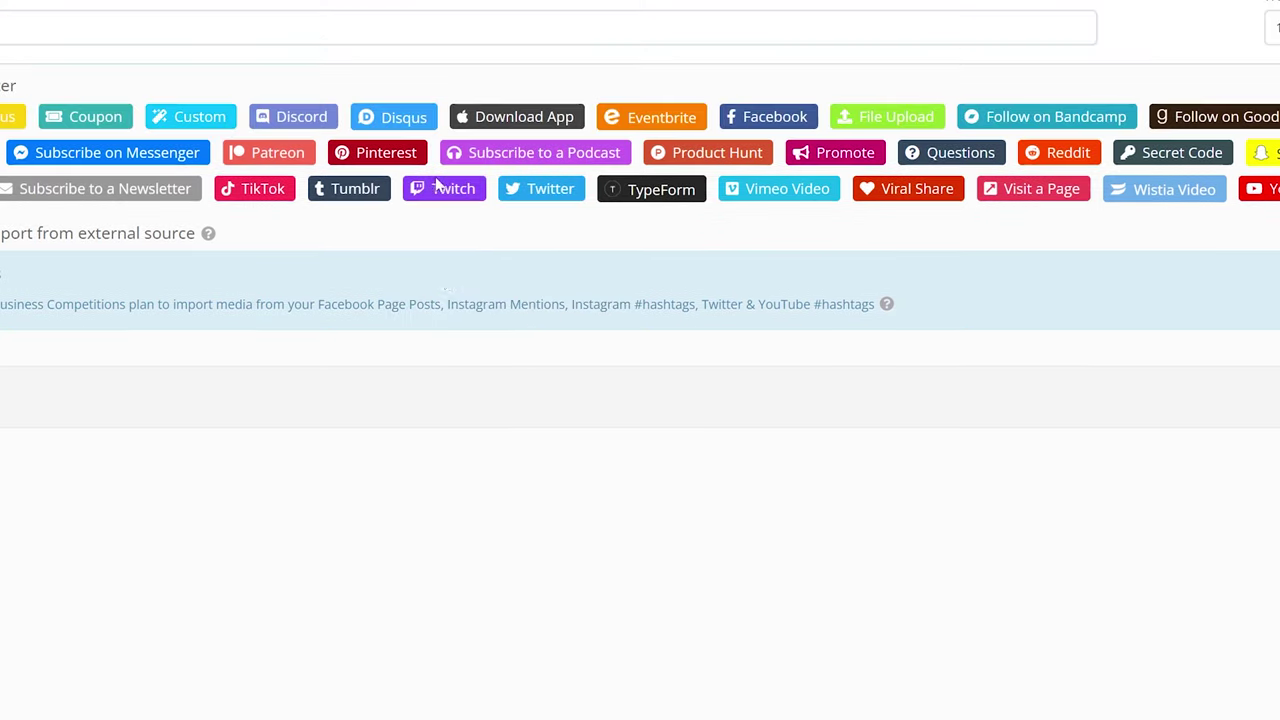
text(MachineDaena)
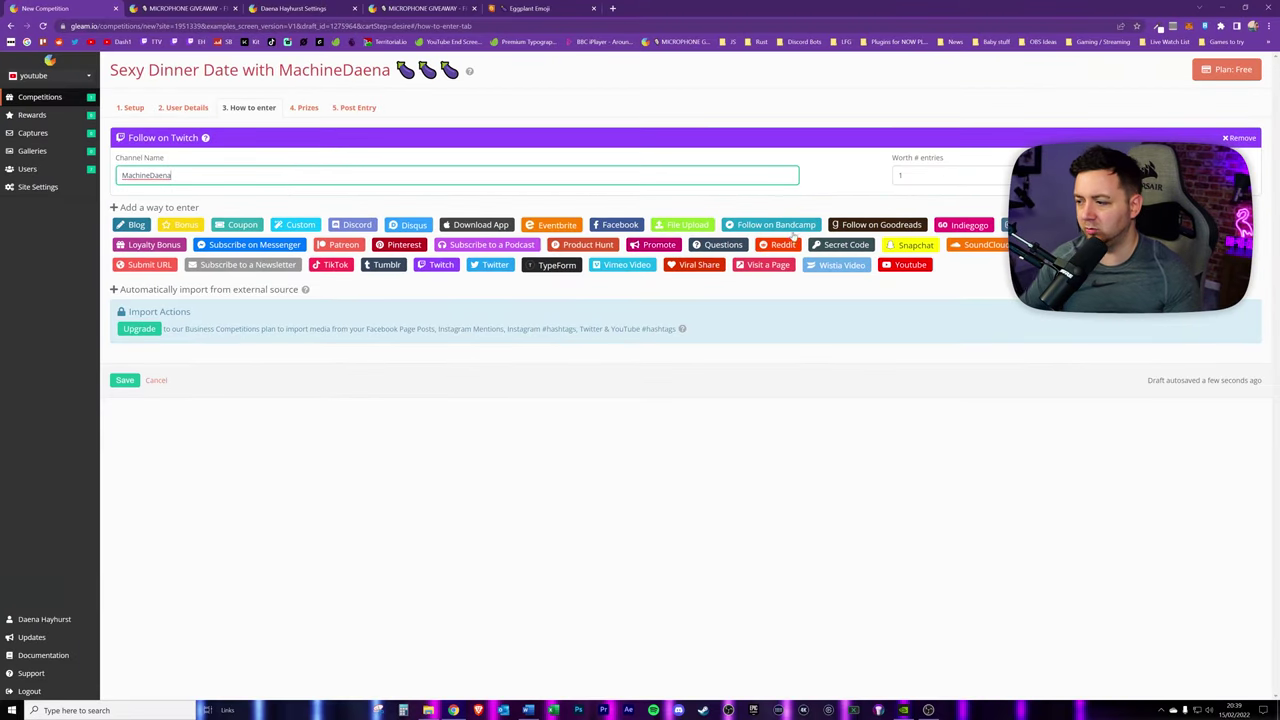
key(Tab)
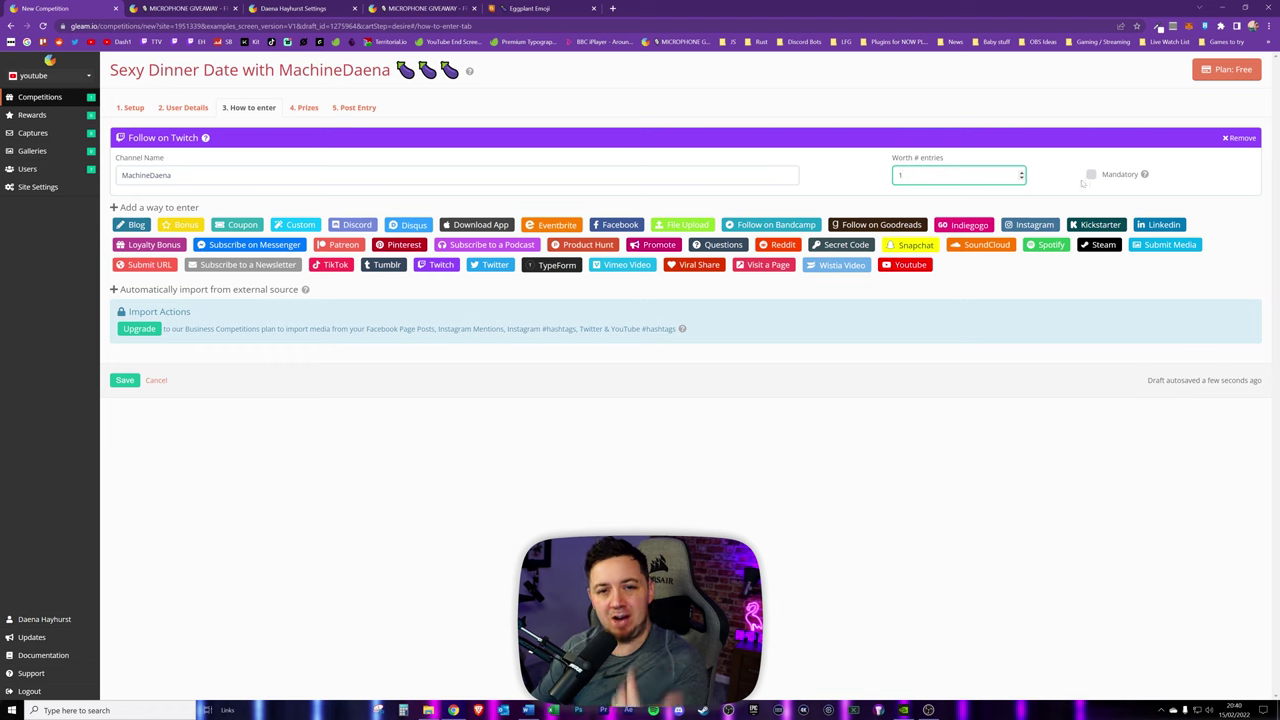
text(2)
click(1090, 175)
click(906, 265)
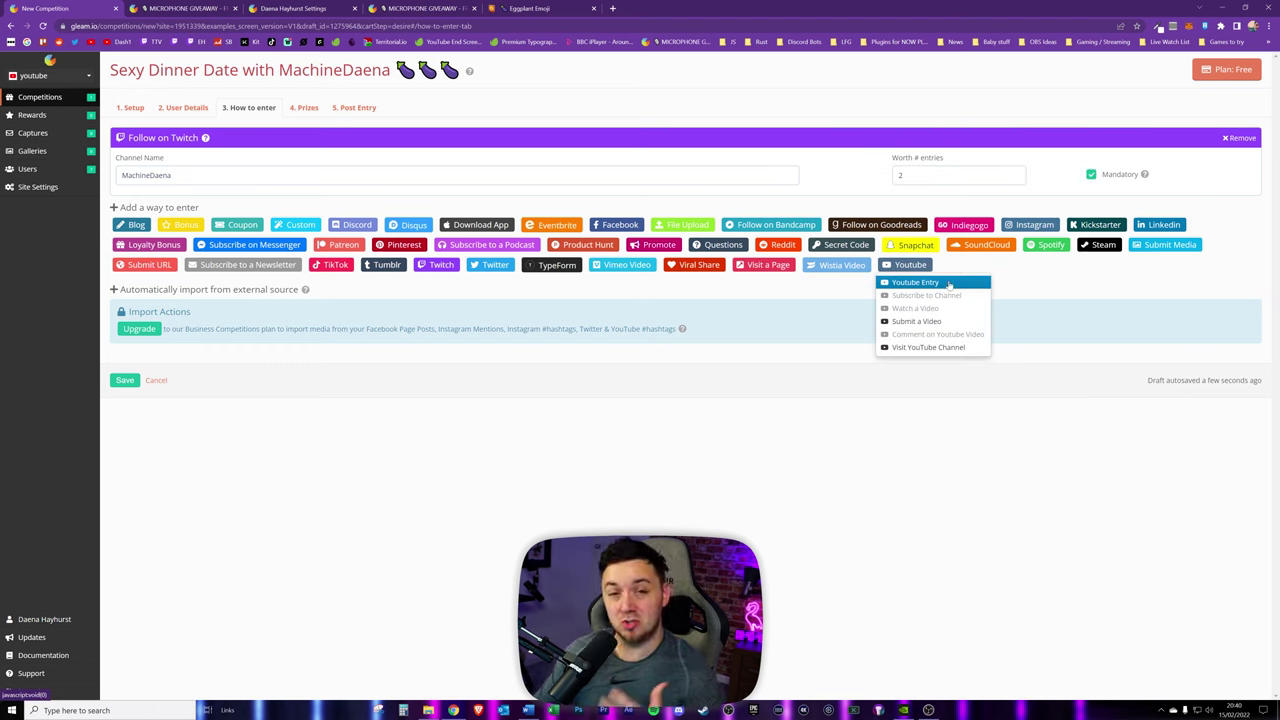
Add a Youtube Entry and change its title to 'Enter Using Youtube!'.
click(915, 283)
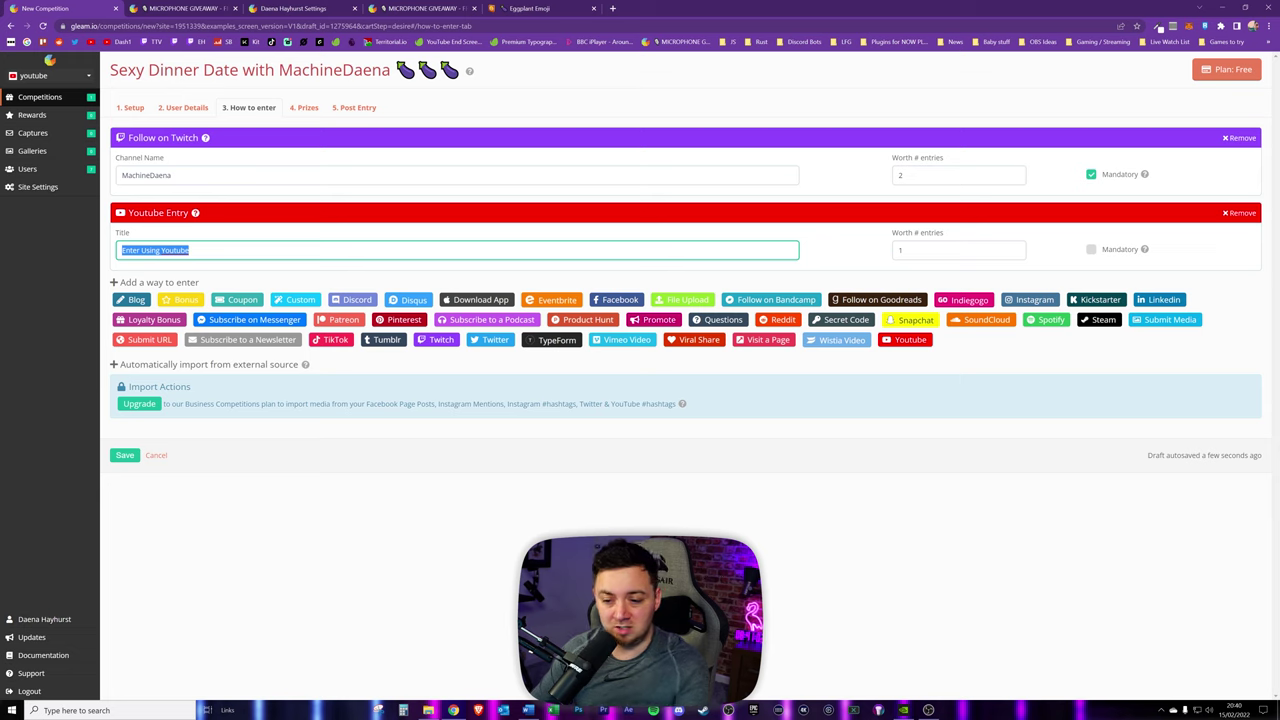
key(End)
text(!)
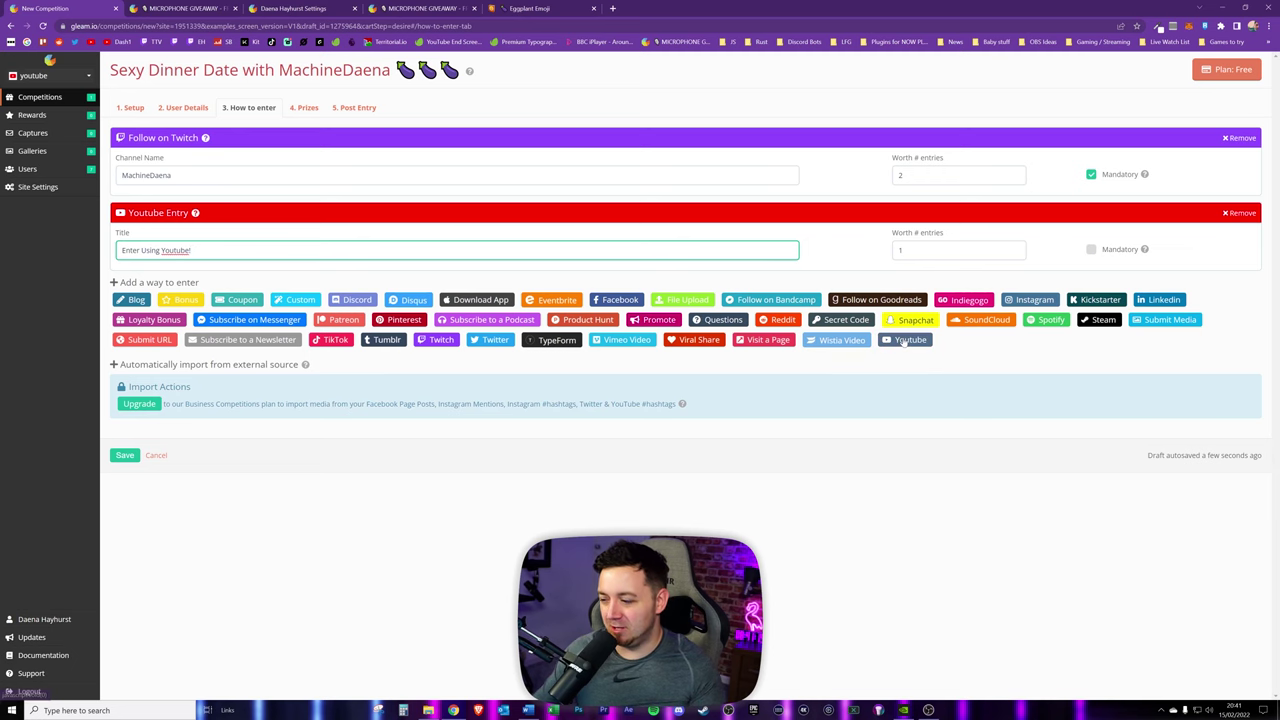
click(905, 340)
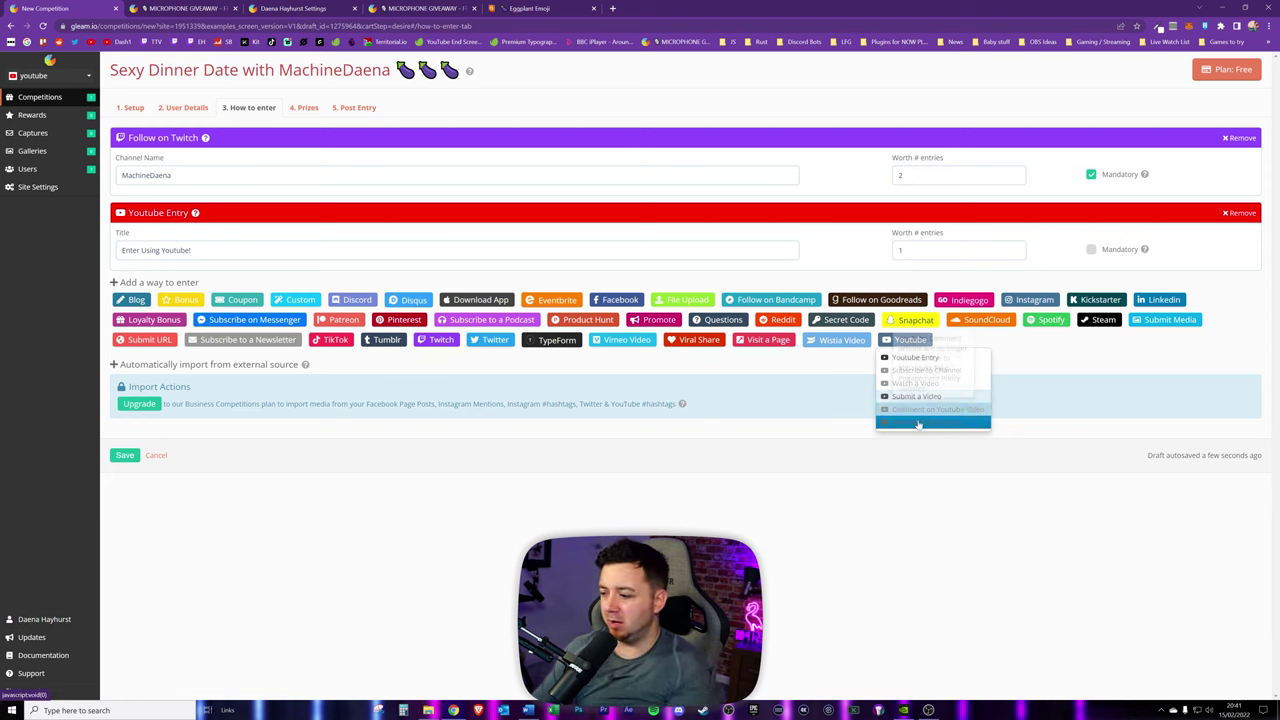
Add a Visit YouTube Channel entry using the host's channel URL with ?sub_confirmation=1.
click(919, 423)
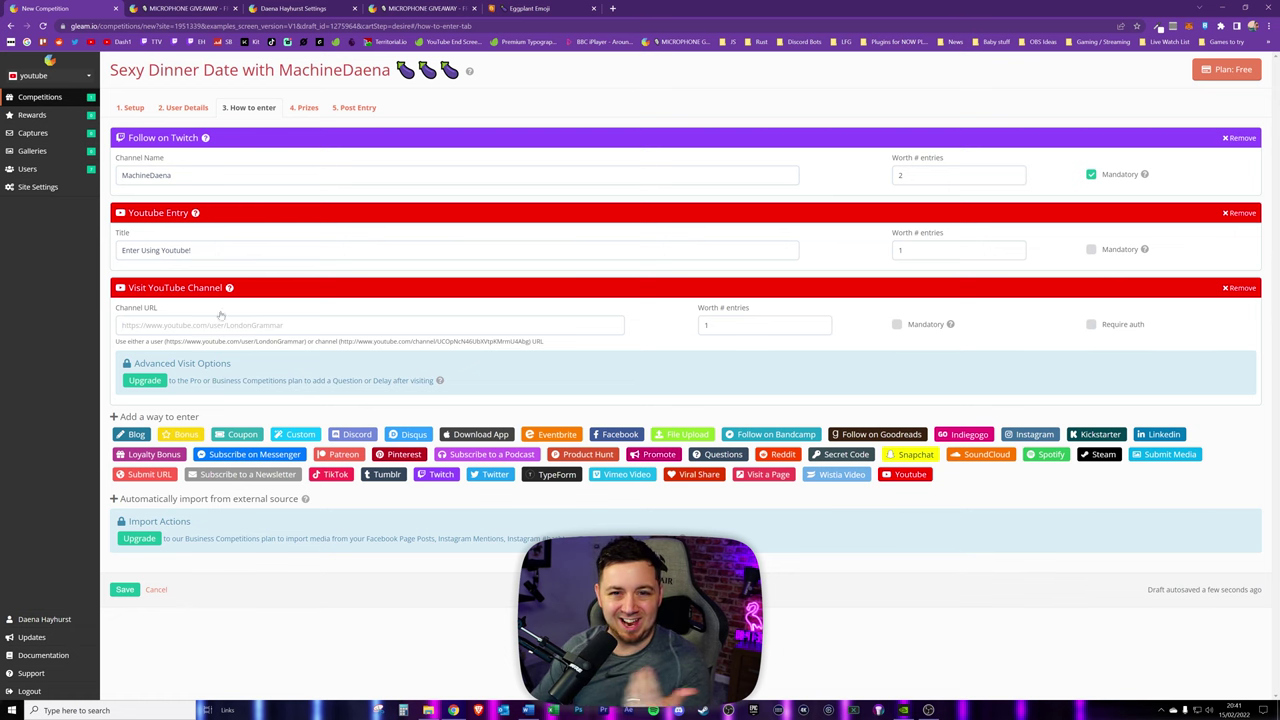
text(https://www.youtube.com/MachineDaena?sub_confirmation=1)
key(shift+Home)
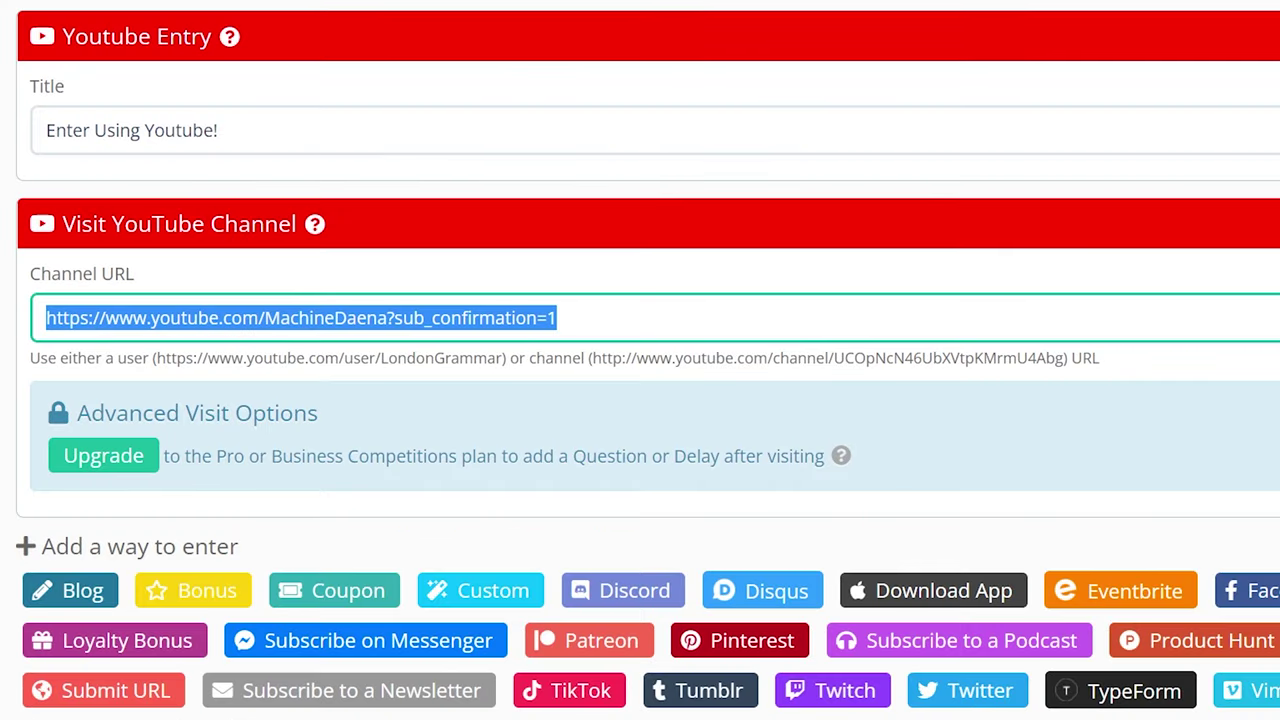
click(394, 318)
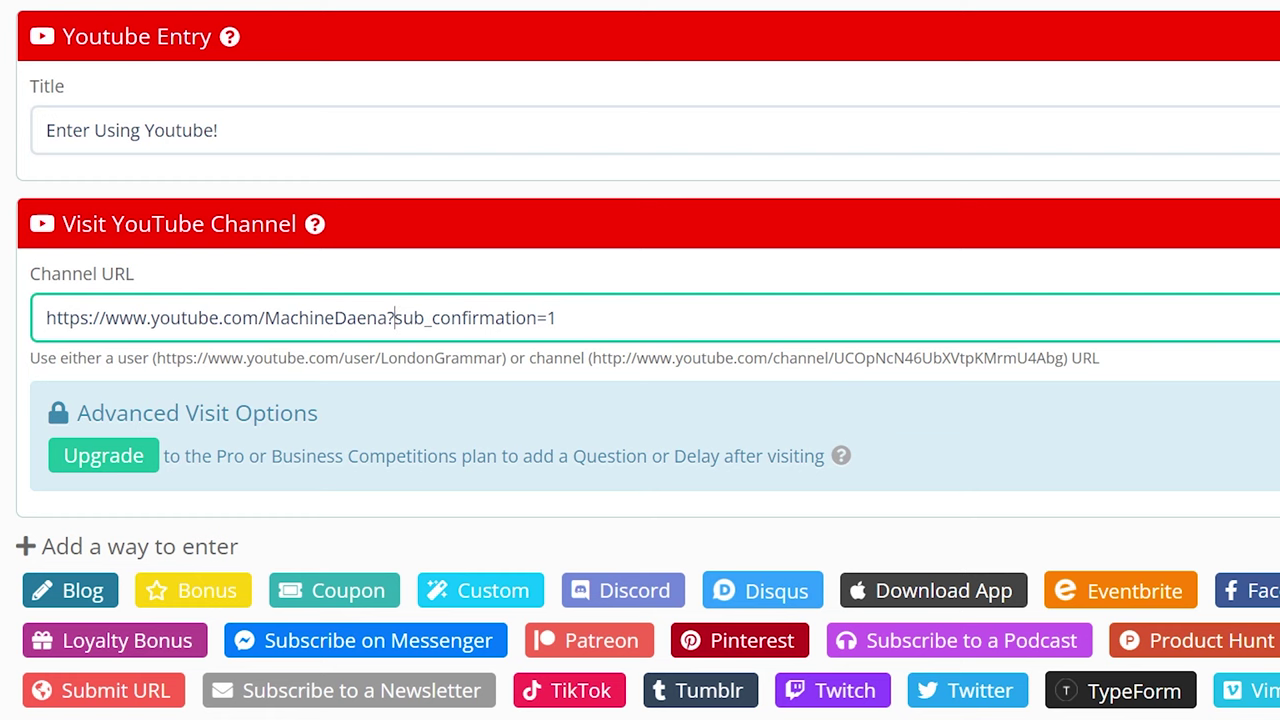
key(shift+End)
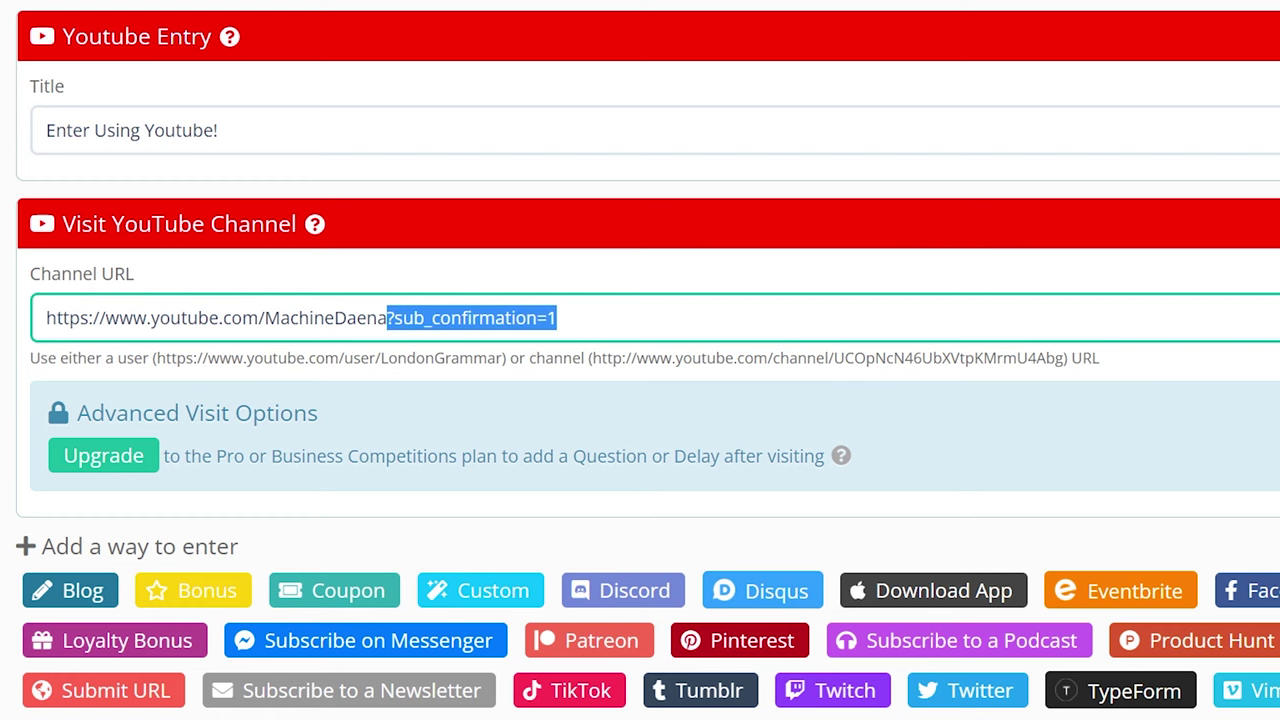
key(Right)
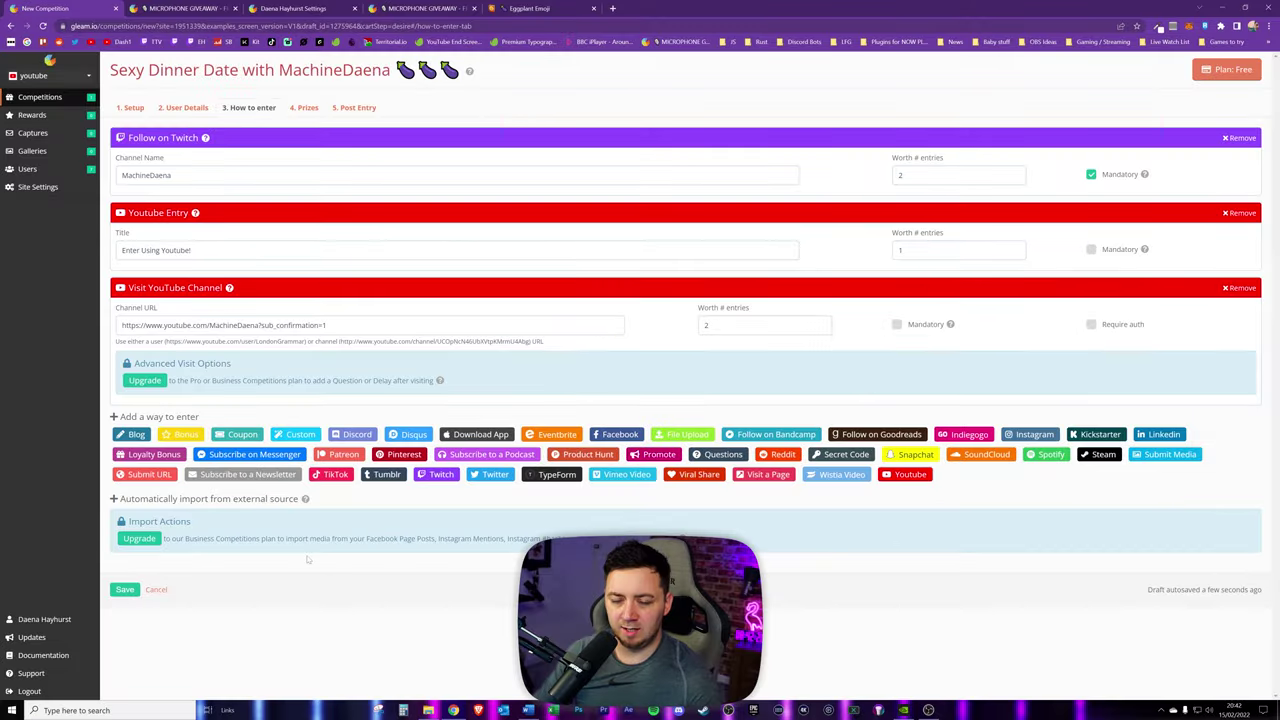
Add a Bonus entry with the daily entry option off and 2 actions required.
click(183, 436)
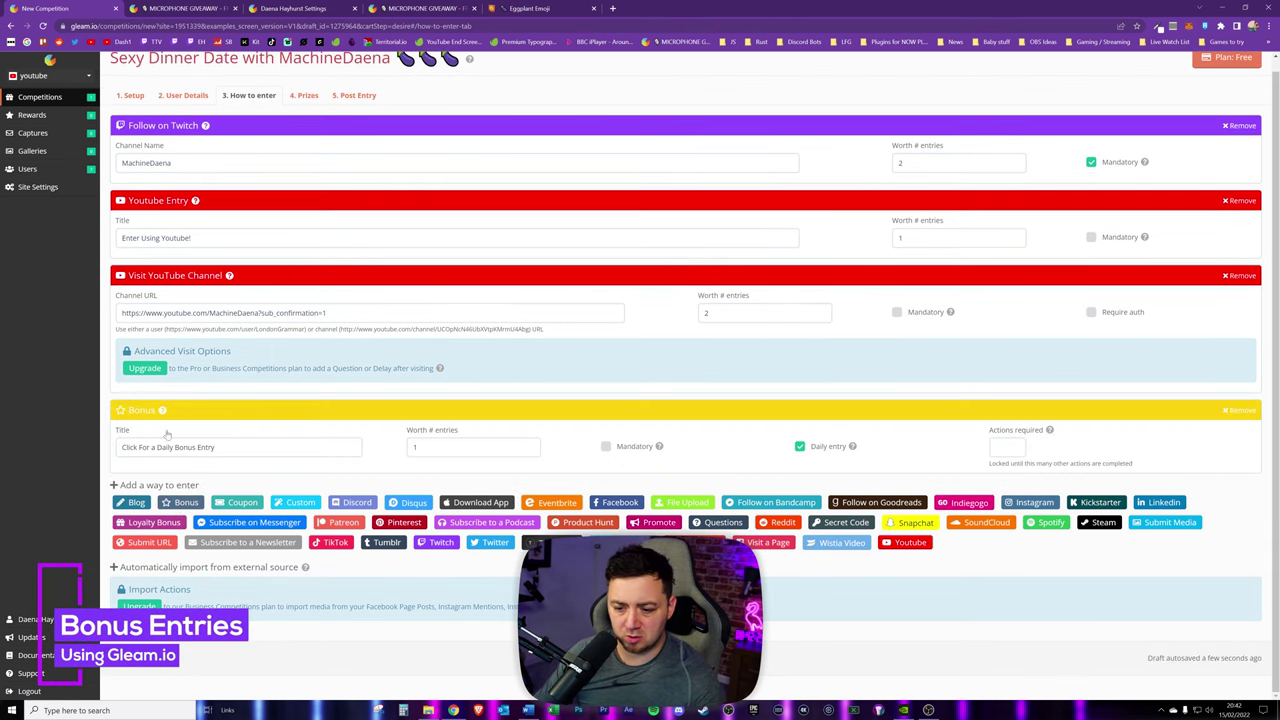
click(214, 447)
drag(214, 447, 128, 447)
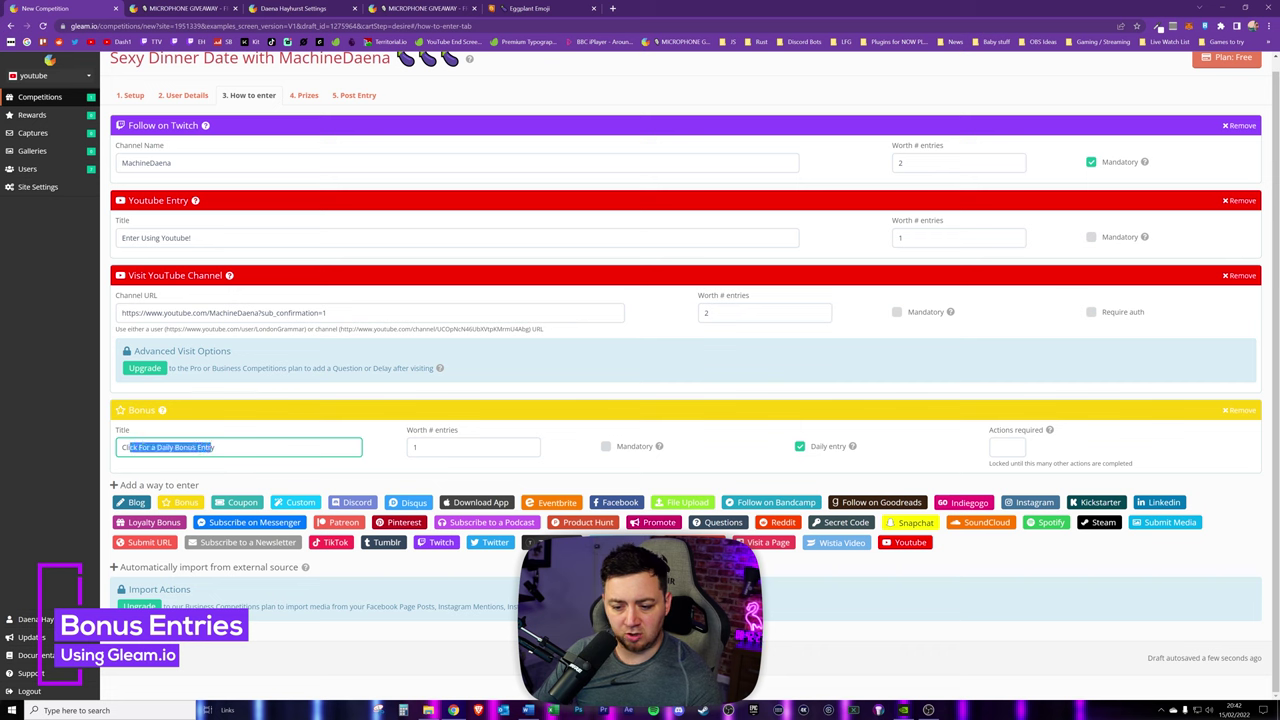
key(End)
click(470, 447)
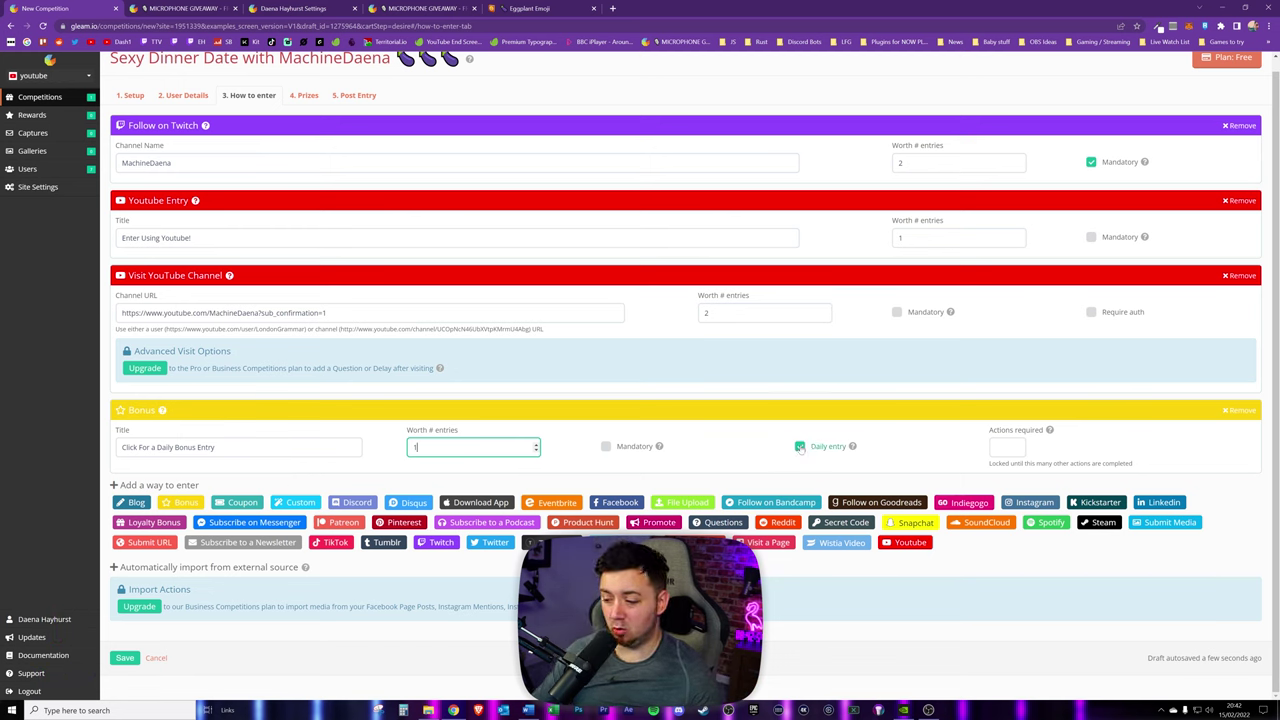
click(800, 447)
click(1021, 444)
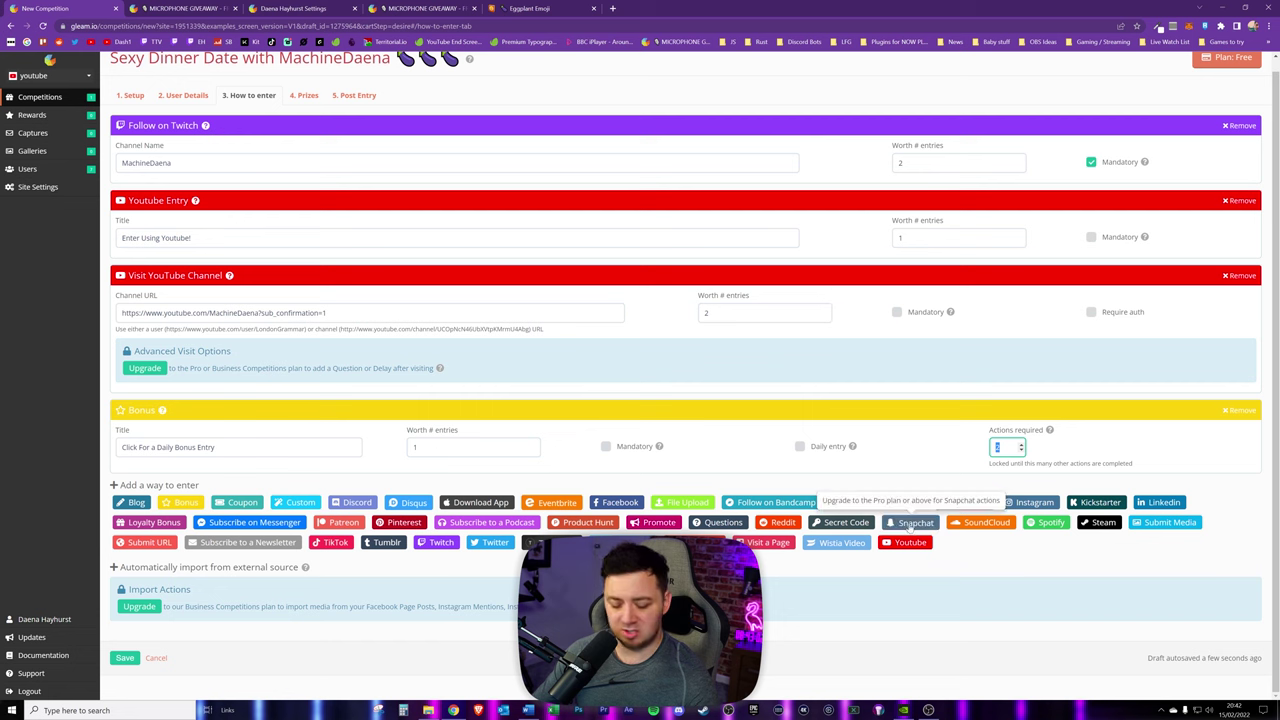
click(1021, 444)
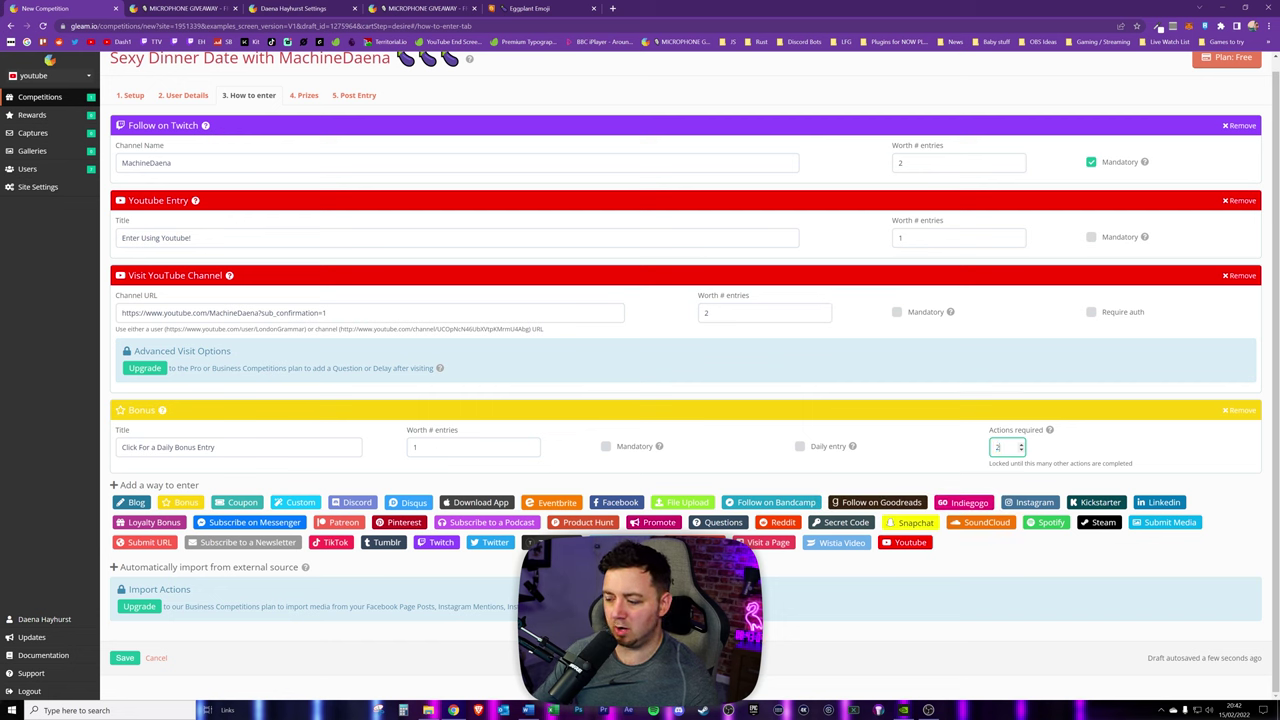
Retitle the Bonus entry 'GET MORE TICKETS!' and make it worth 2 entries.
click(300, 447)
key(ctrl+a)
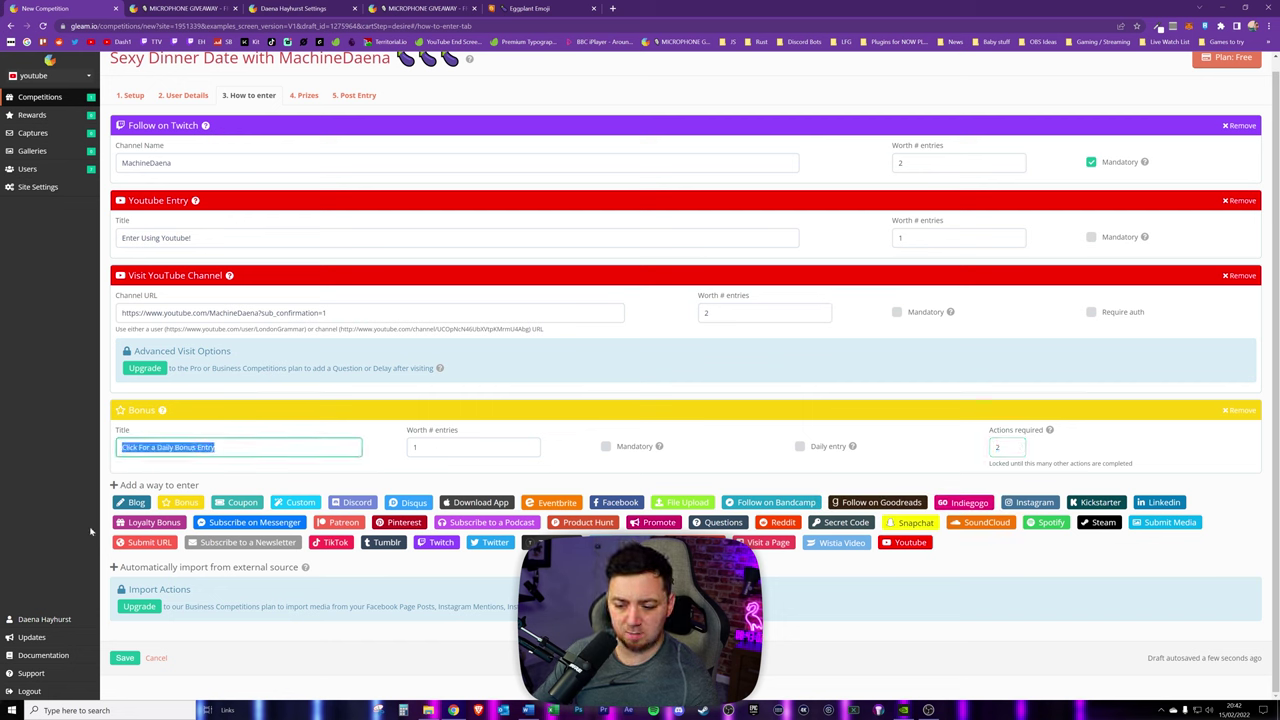
text(GET )
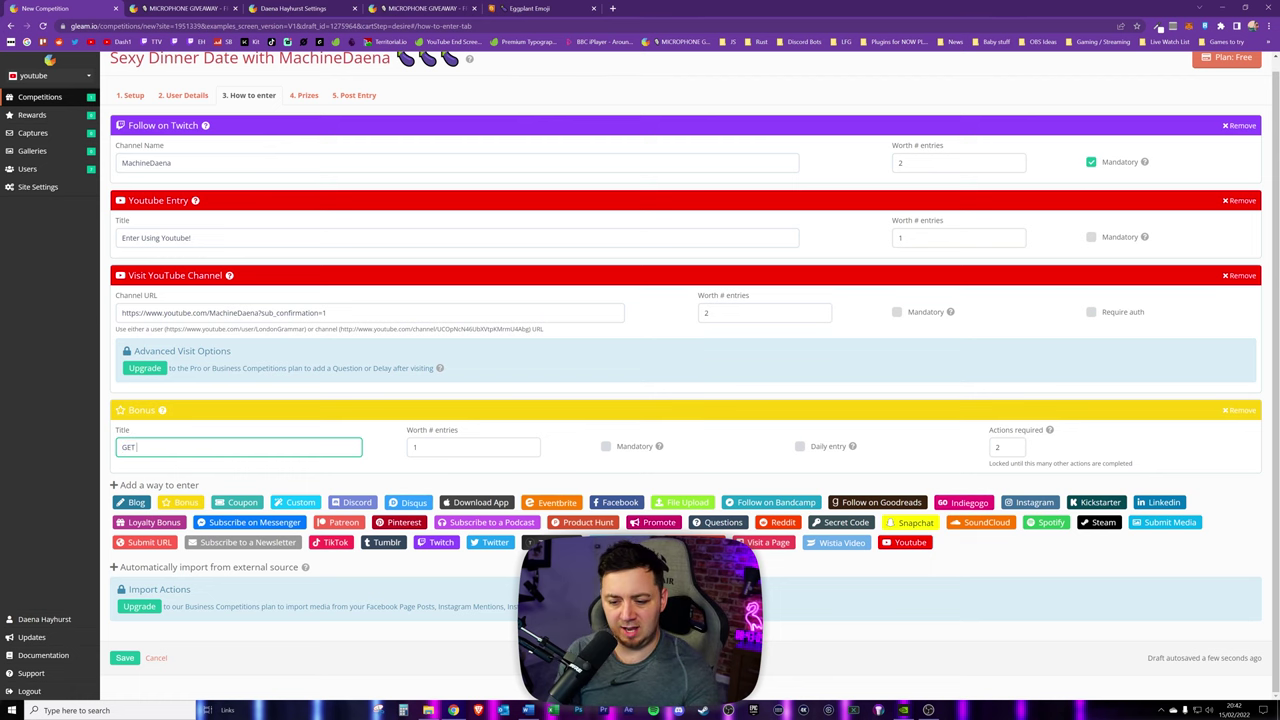
text(MORE TICKETS!)
key(Tab)
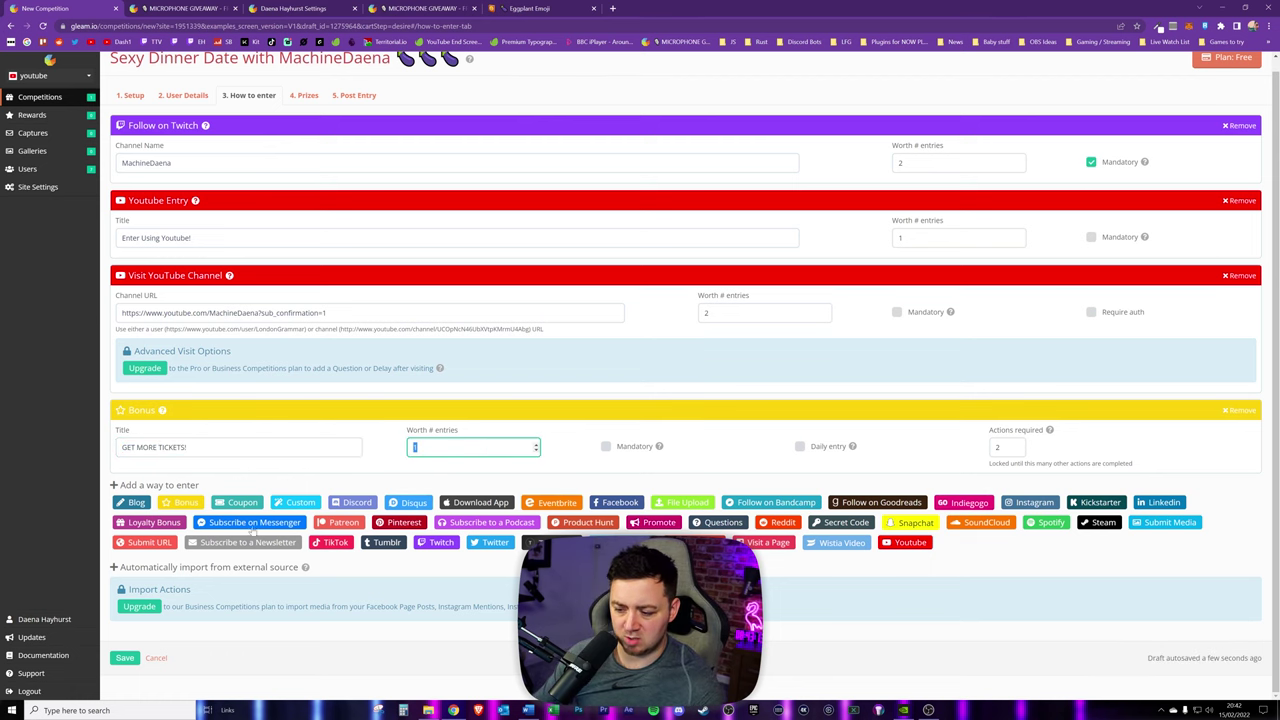
text(2)
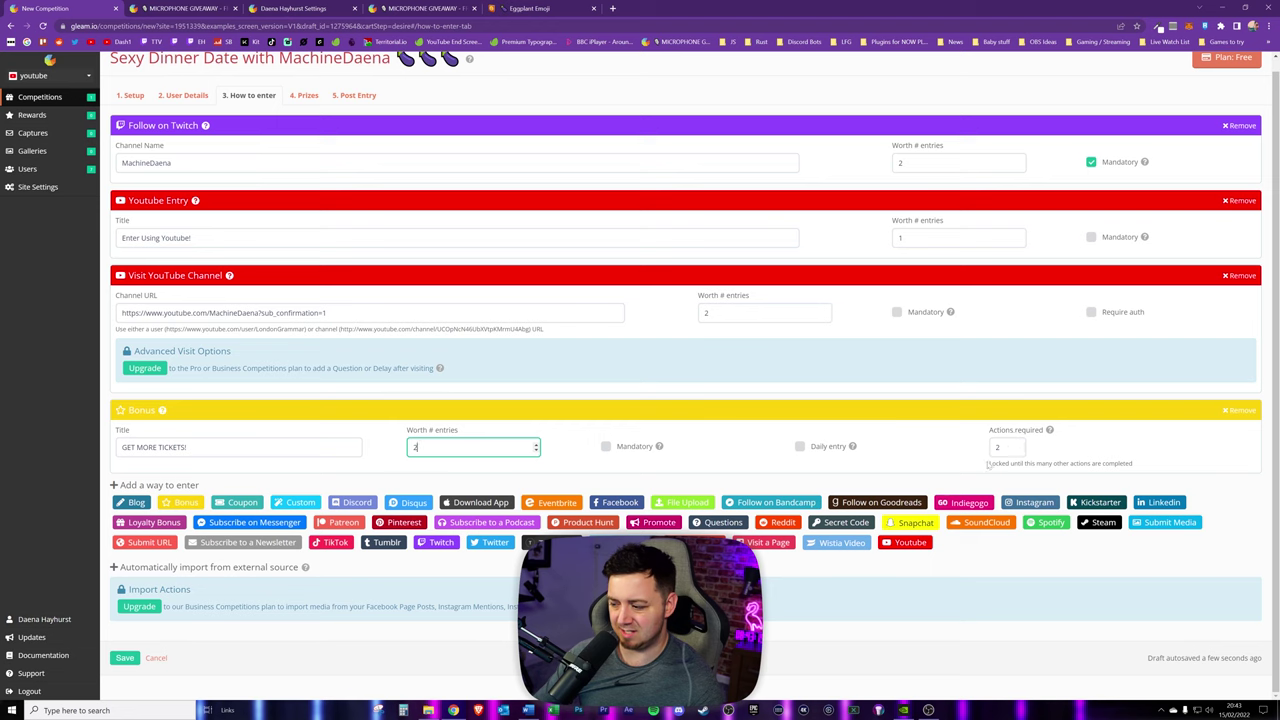
click(493, 542)
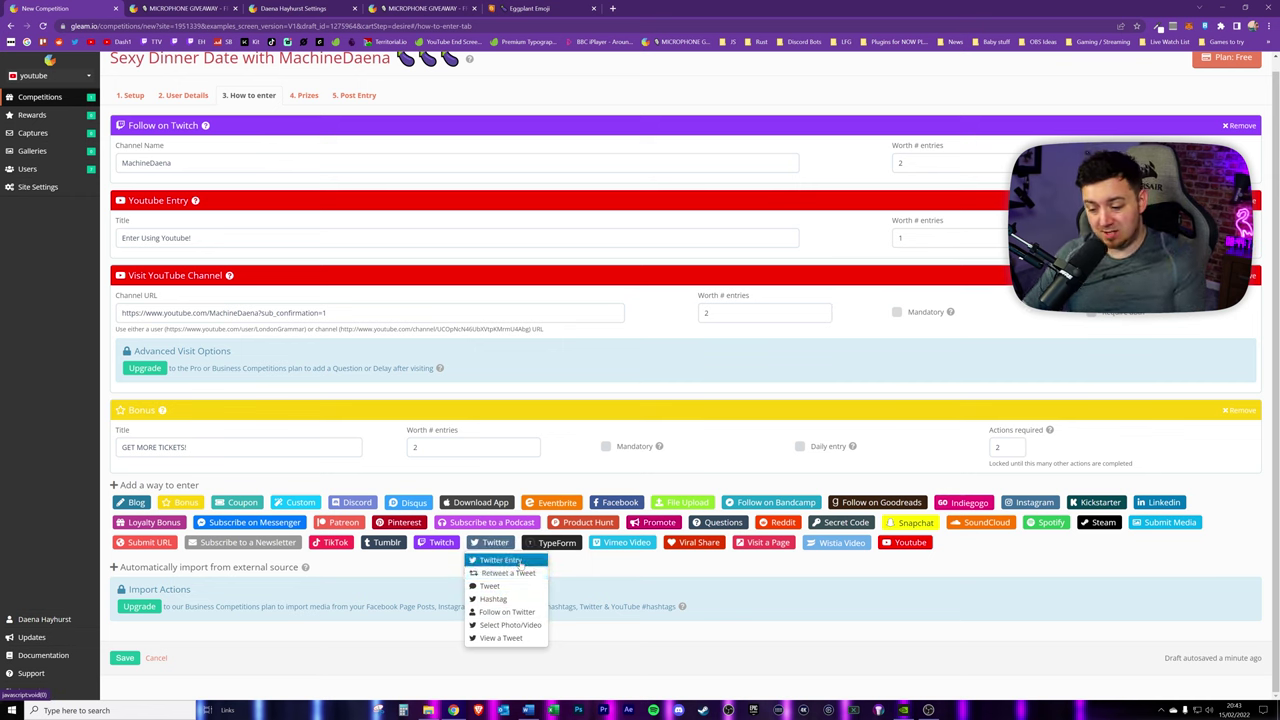
Add a Follow on Twitter entry with the channel's Twitter username, worth 2 entries.
click(485, 612)
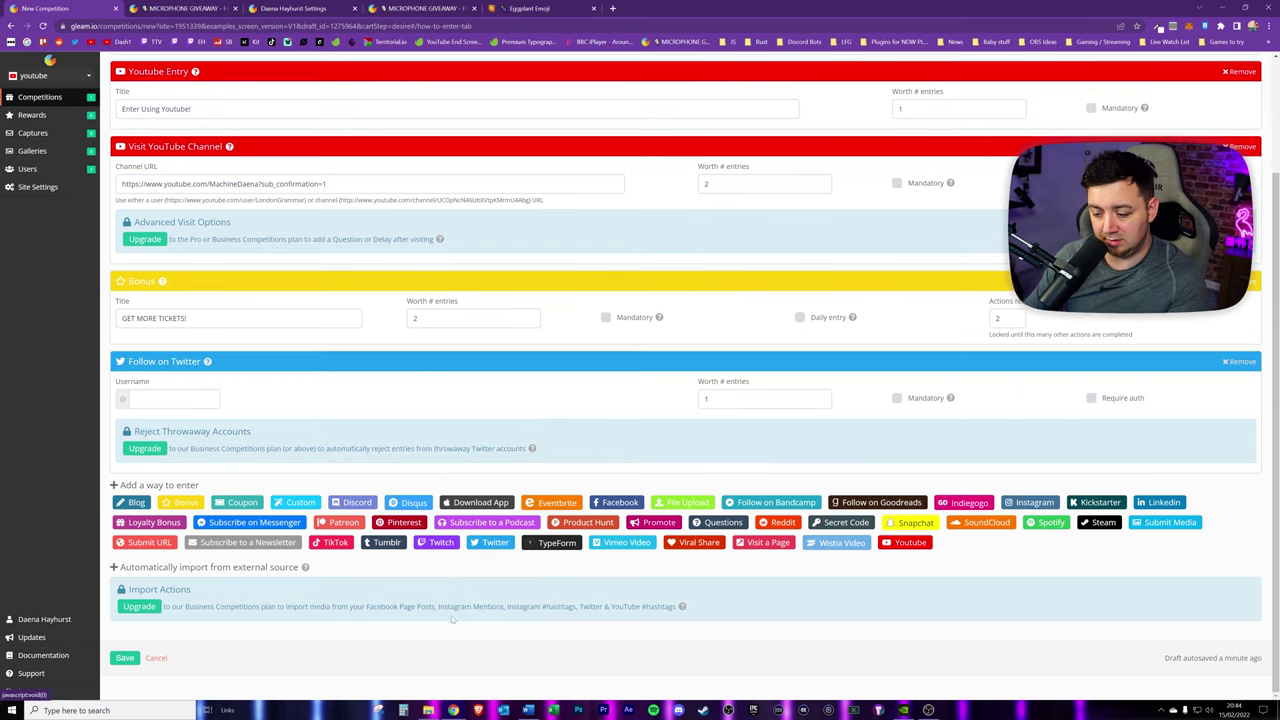
text(MachineDaena)
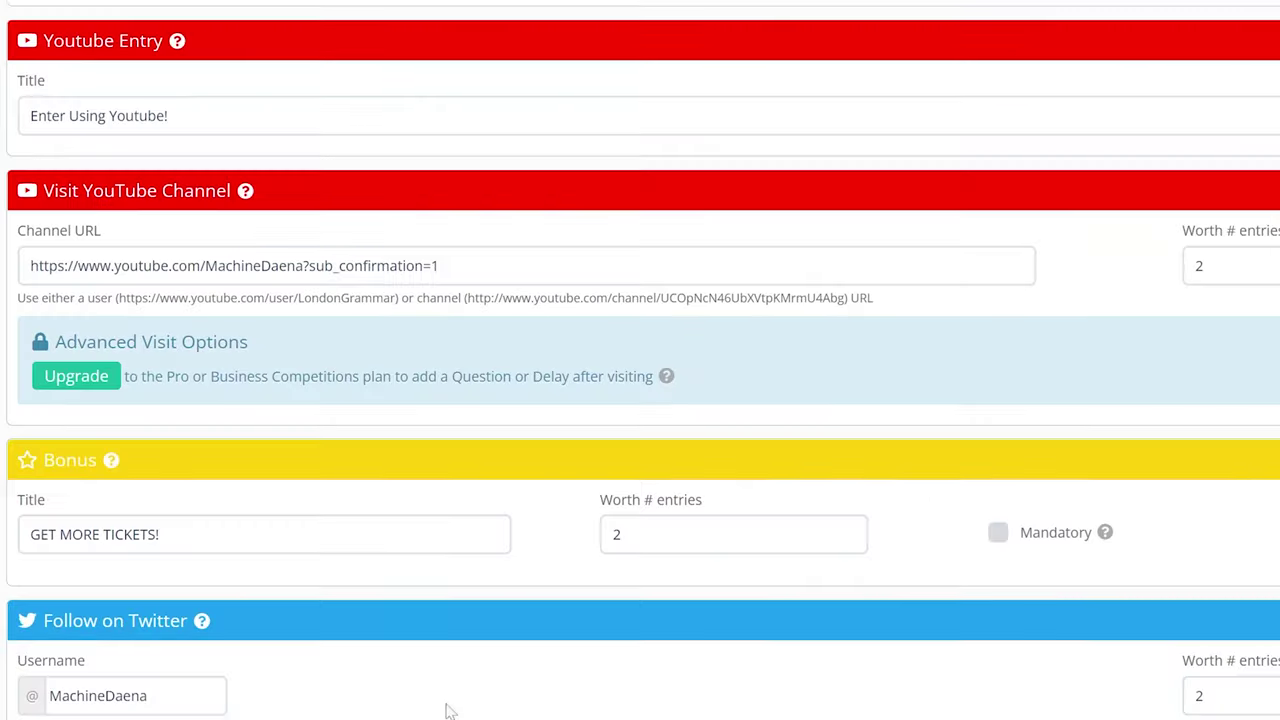
scroll(250, 300, up, 2)
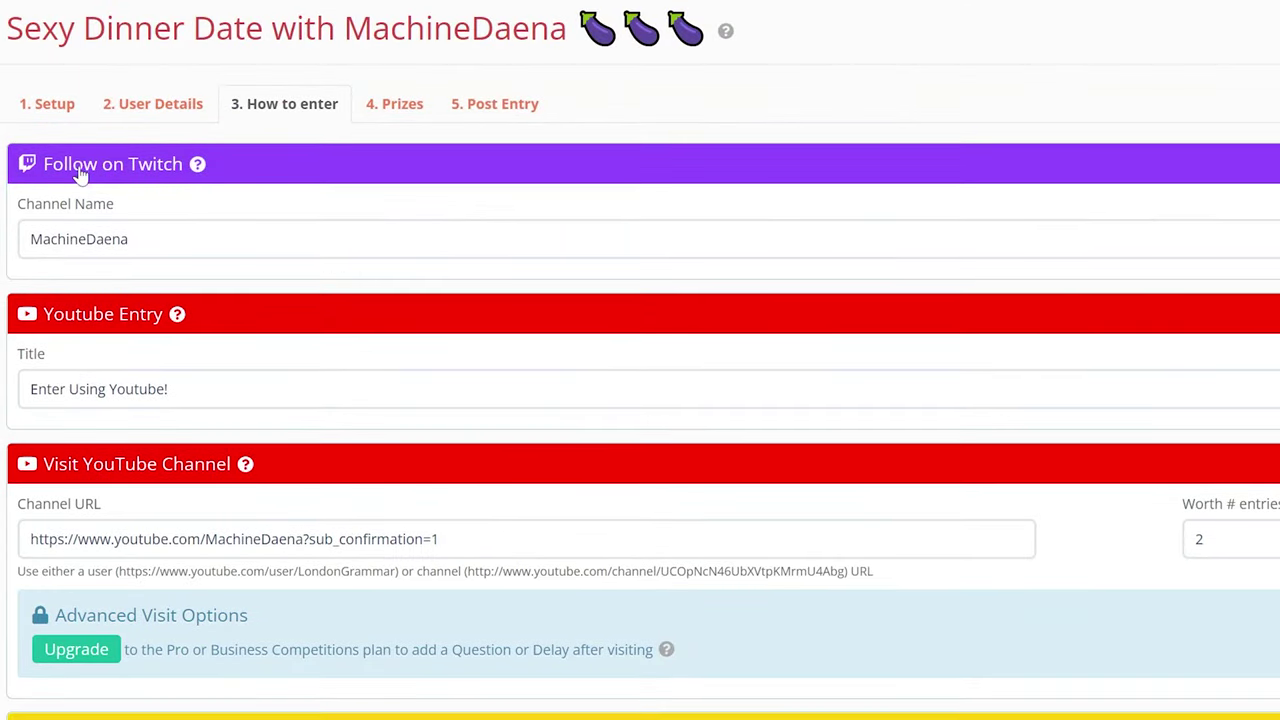
drag(440, 539, 30, 539)
key(End)
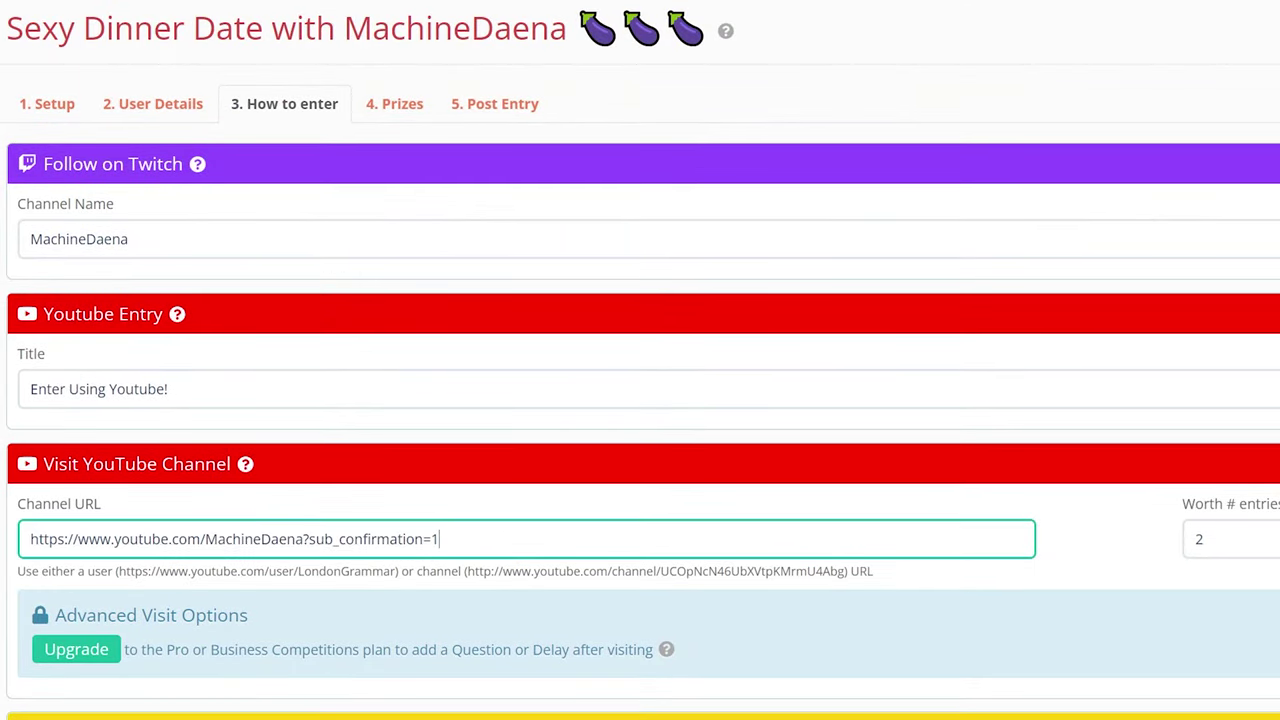
drag(308, 539, 473, 634)
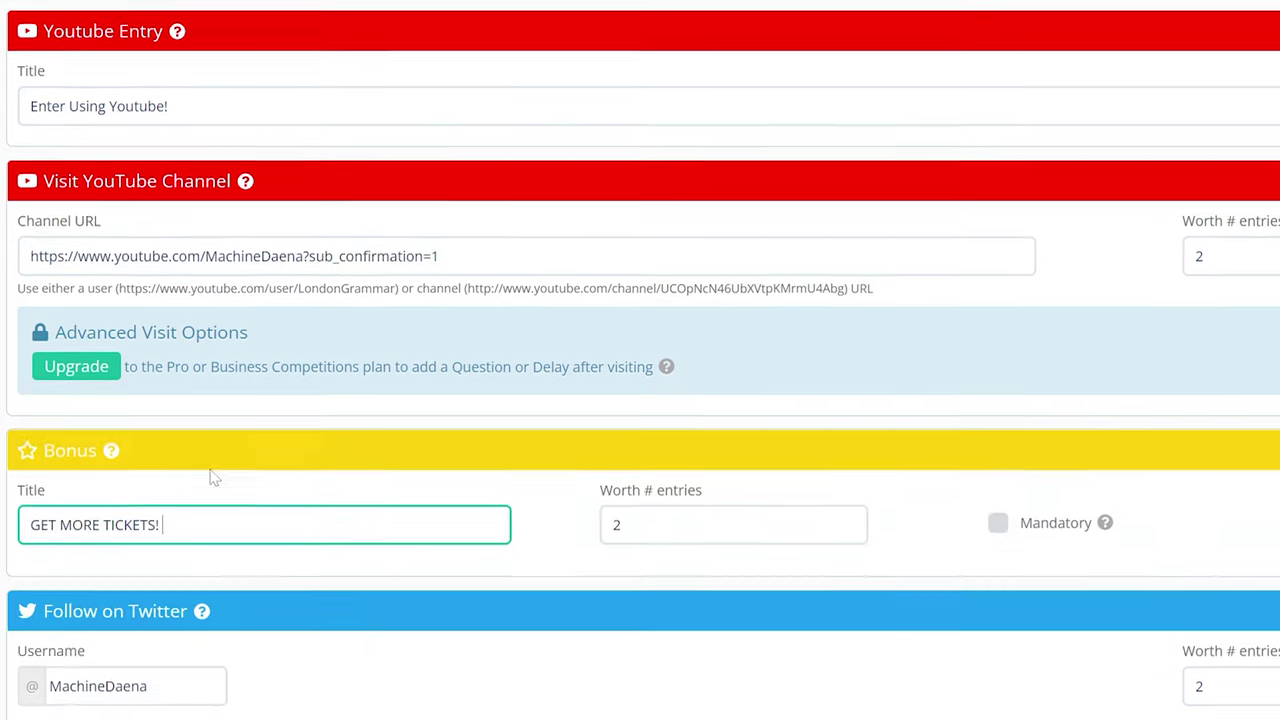
scroll(212, 478, down, 1)
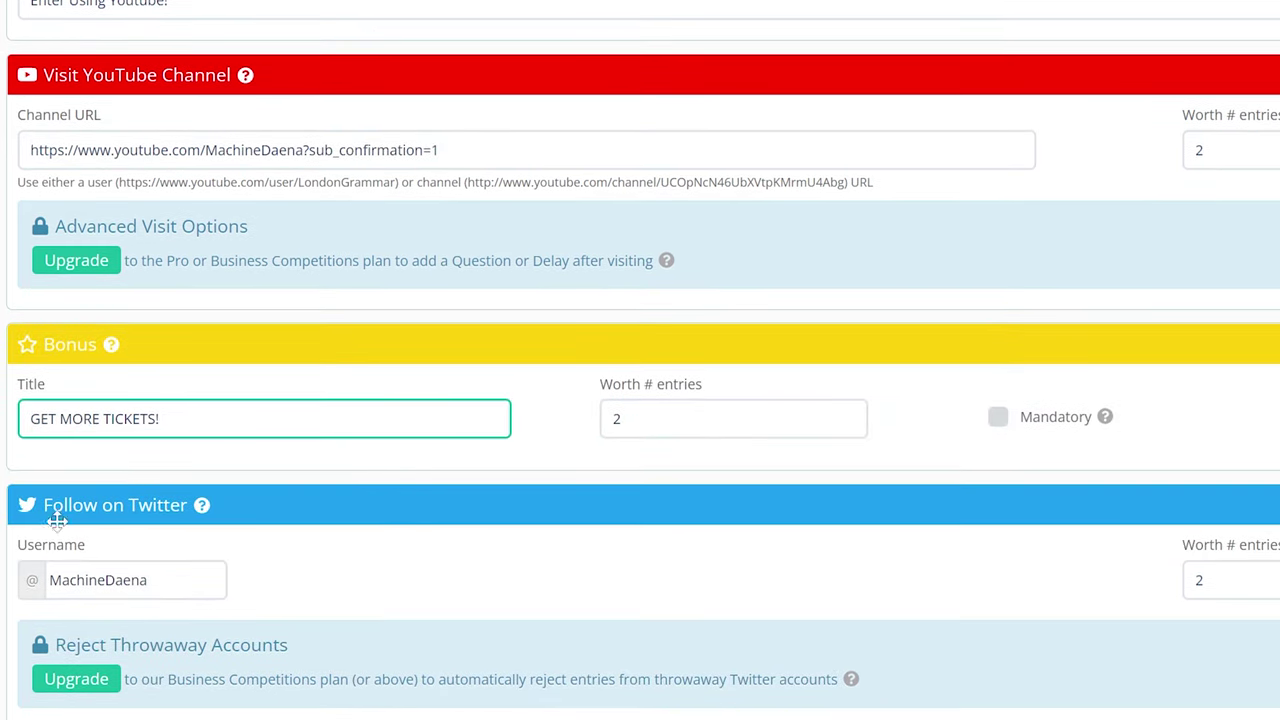
double_click(98, 580)
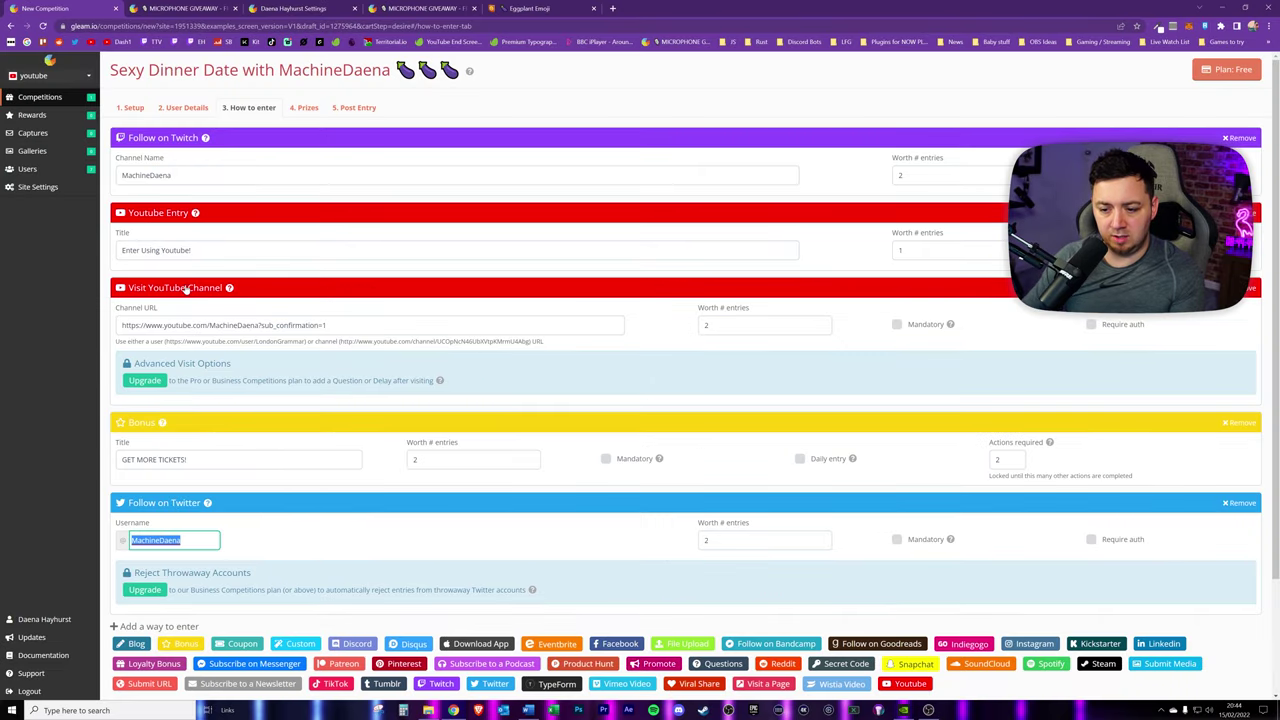
Reorder entries: Visit YouTube Channel and Youtube Entry first, Follow on Twitter just above Bonus.
drag(185, 289, 185, 137)
mouse_move(170, 353)
mouse_down()
mouse_move(175, 132)
mouse_move(155, 350)
mouse_up()
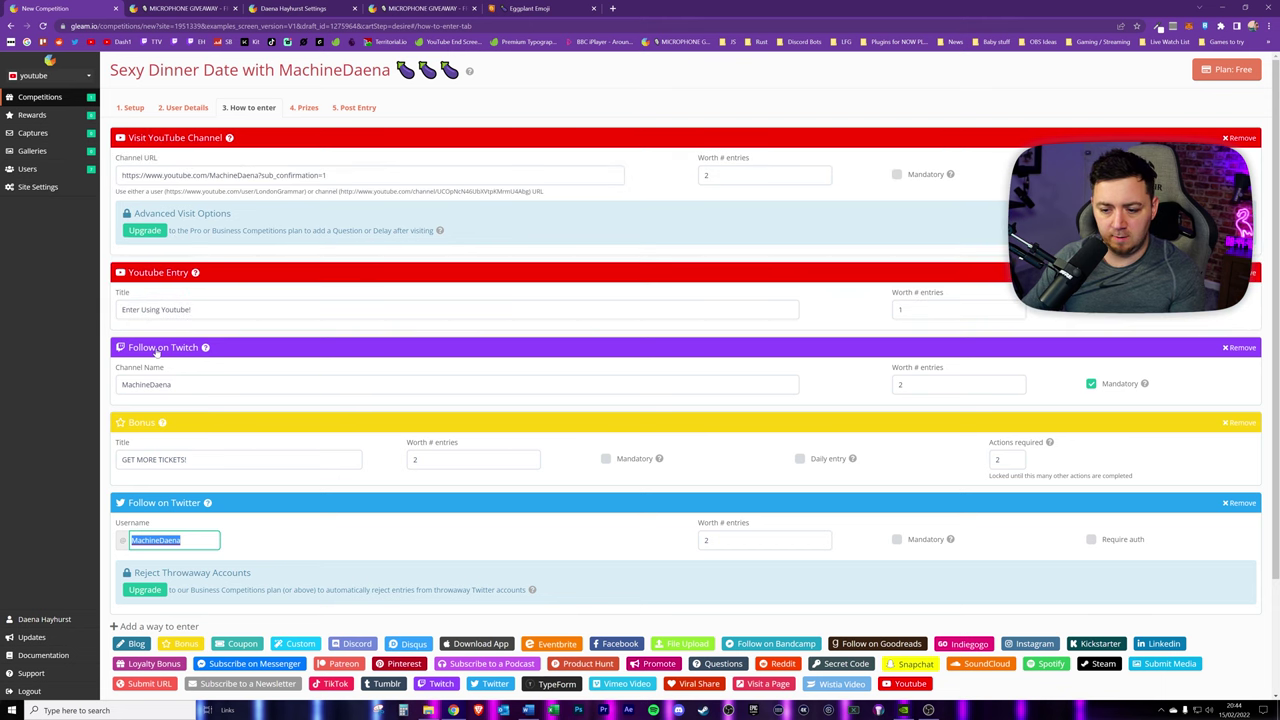
drag(170, 507, 207, 347)
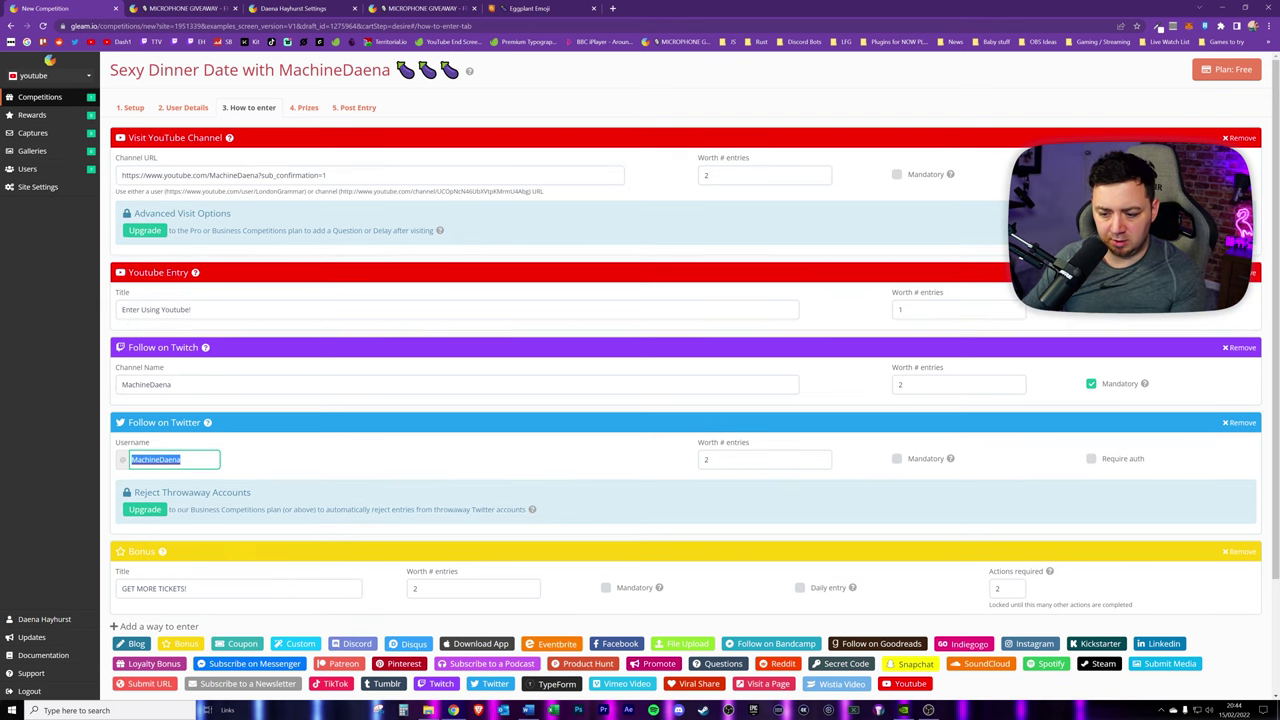
scroll(1160, 100, down, 1)
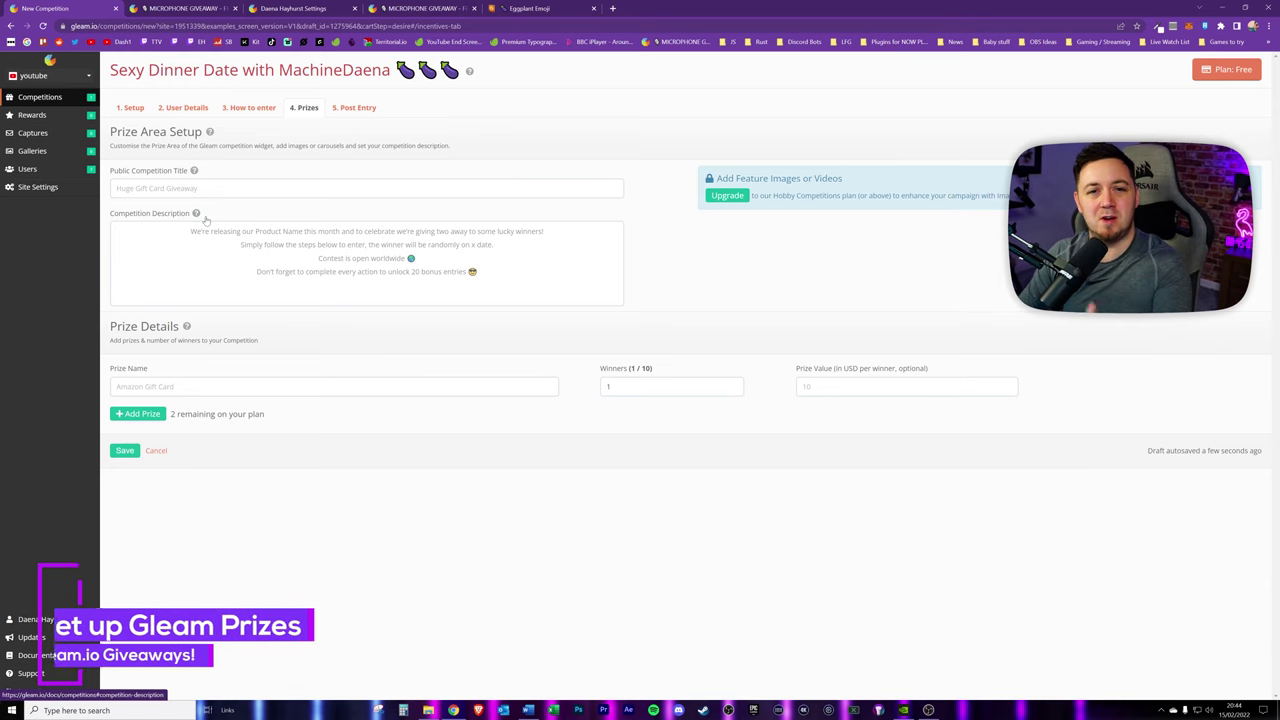
Insert a red ENTER NOW! button into the competition description.
click(366, 252)
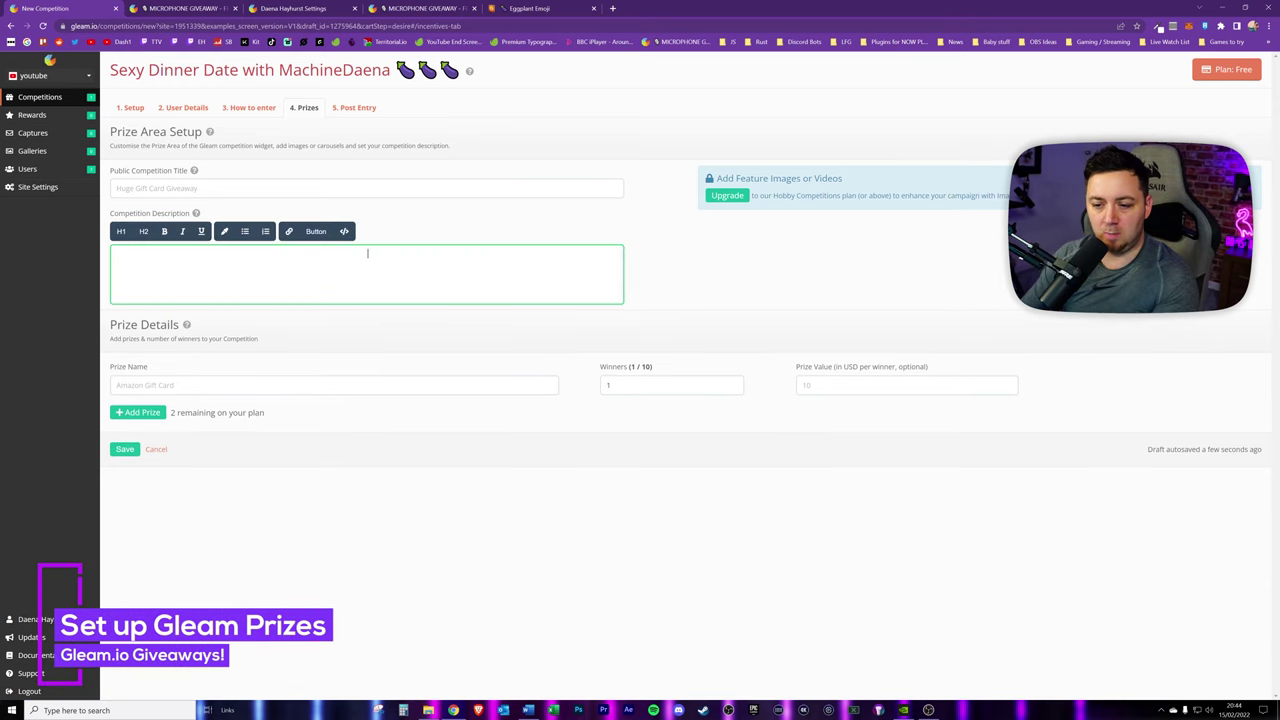
click(346, 232)
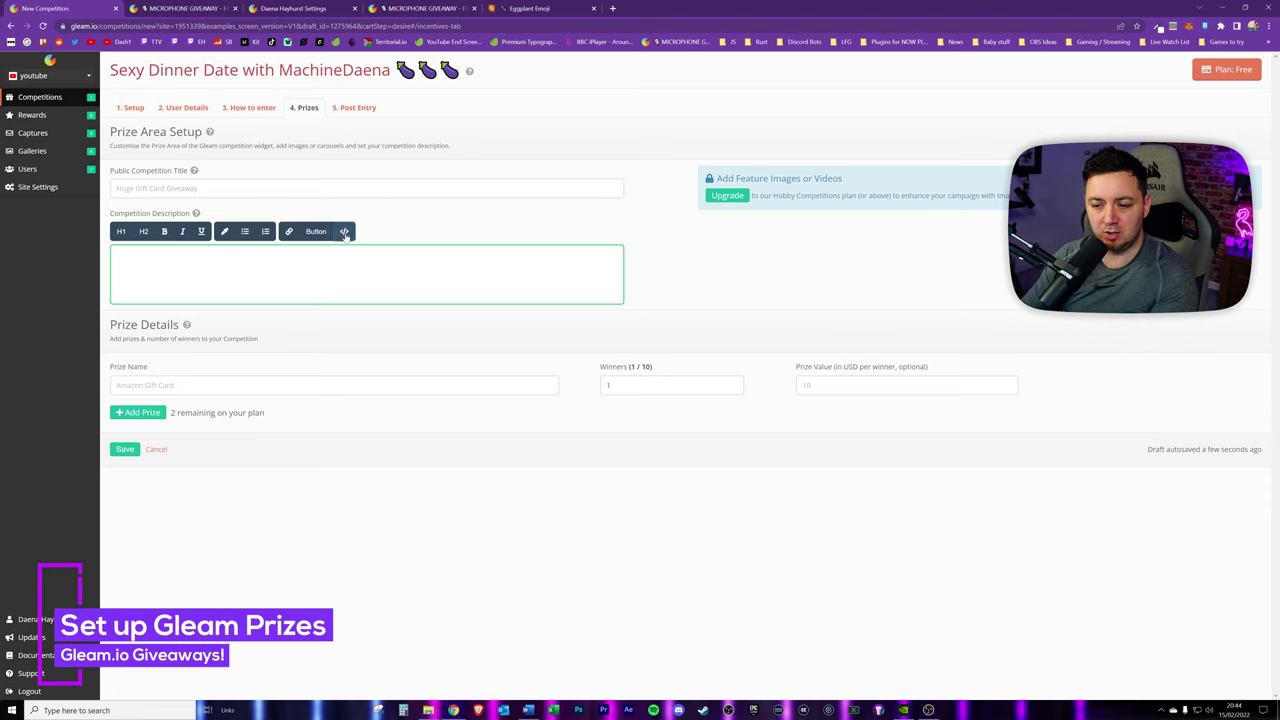
click(316, 232)
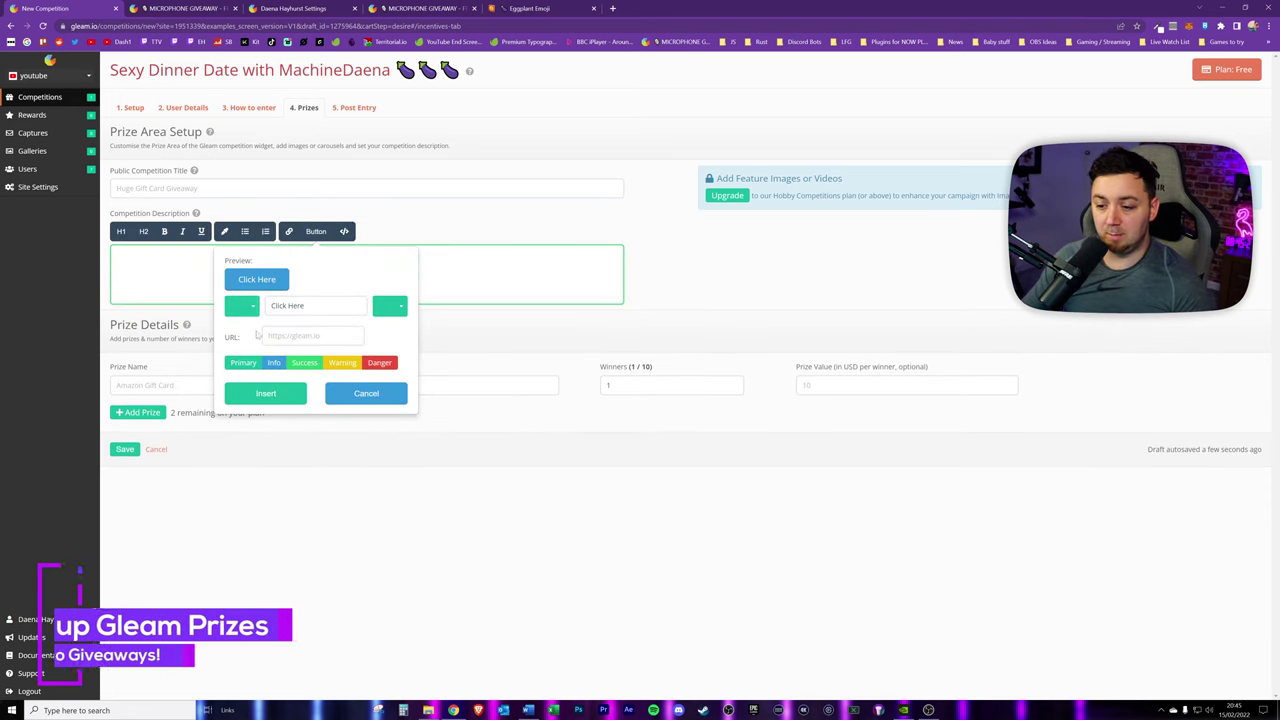
click(366, 252)
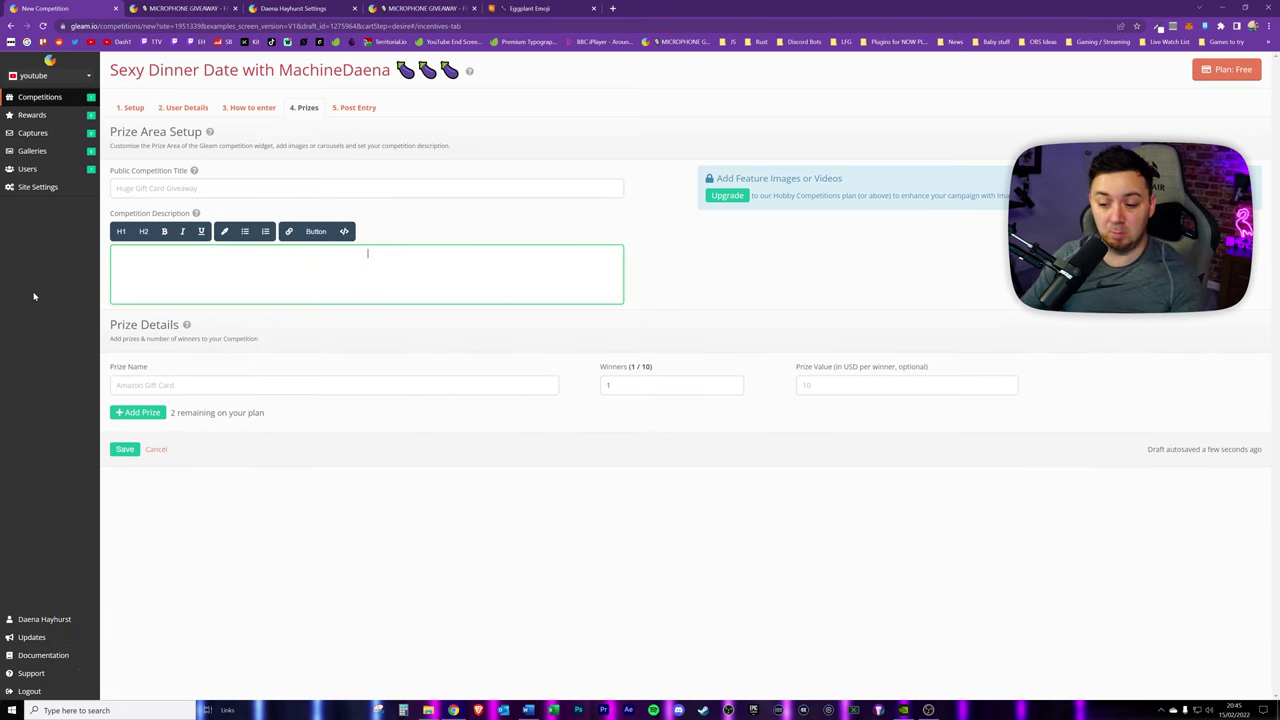
key(ctrl+v)
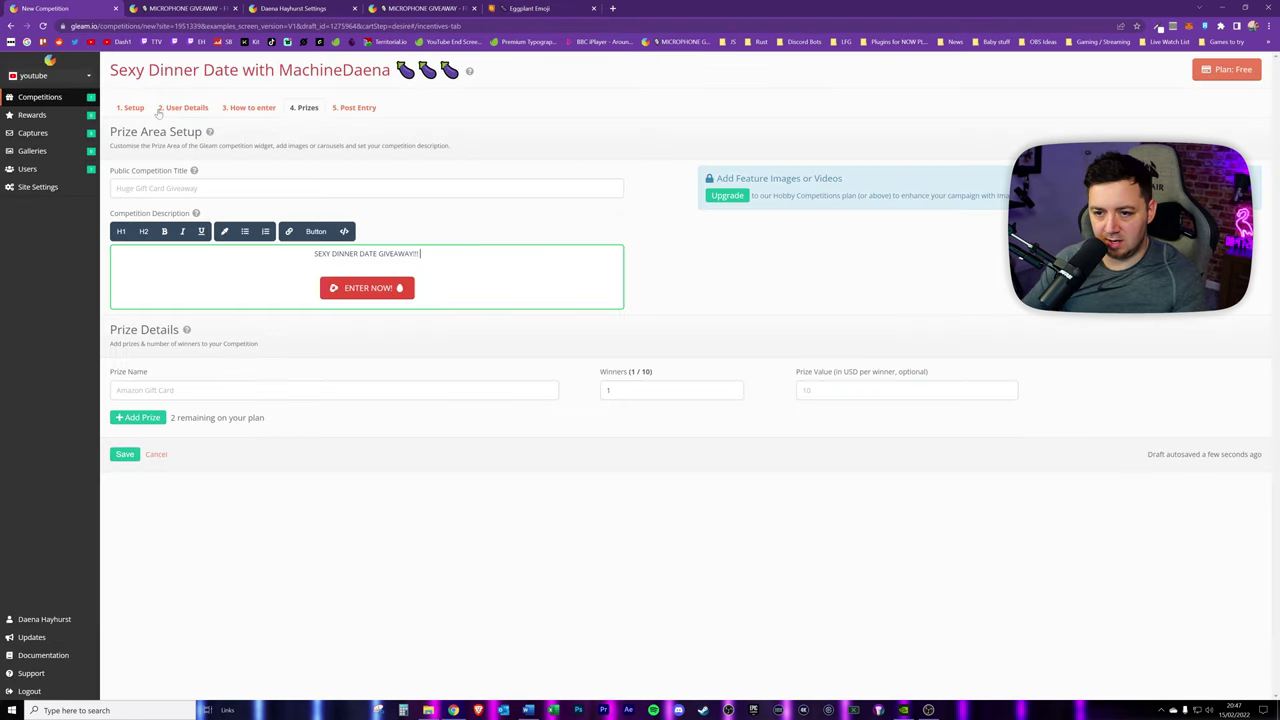
Frame the 'SEXY DINNER DATE GIVEAWAY!!!' title with eggplant emojis on both sides.
text(🍆🍆)
key(Home)
text(🍆🍆)
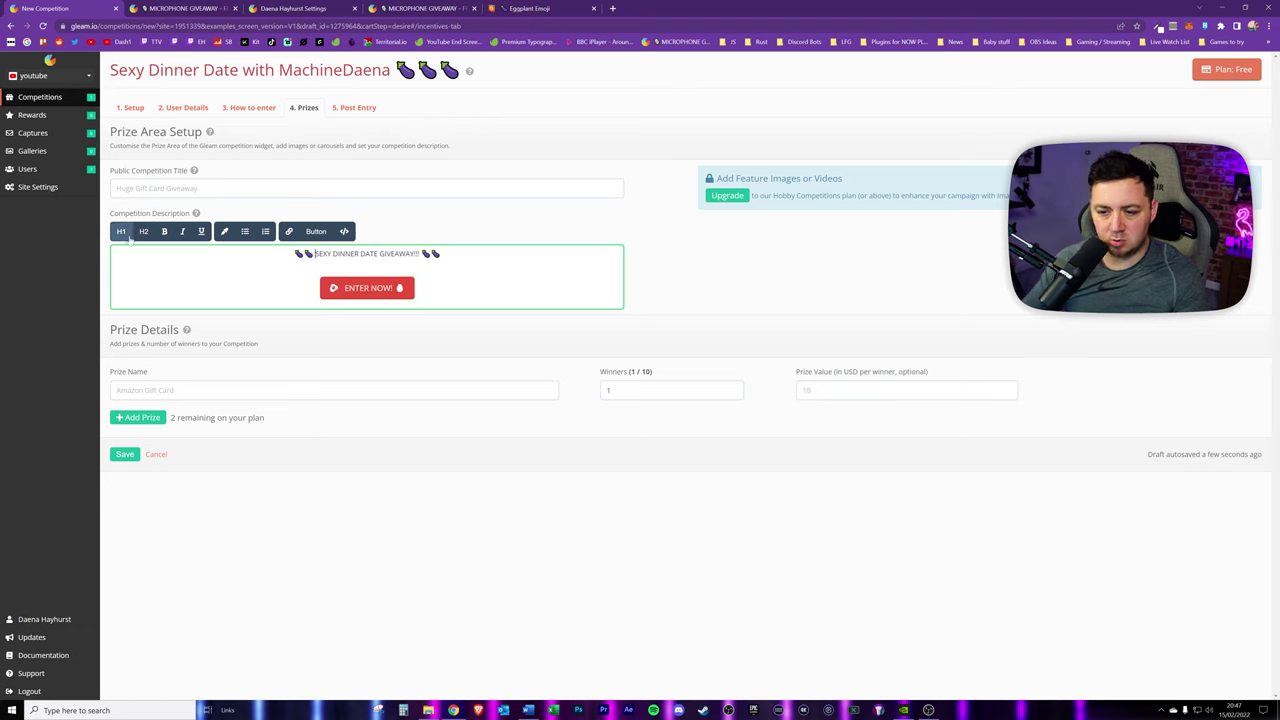
Format the title as an italic, non-bold Heading 2 and add a new line below it.
drag(442, 253, 294, 253)
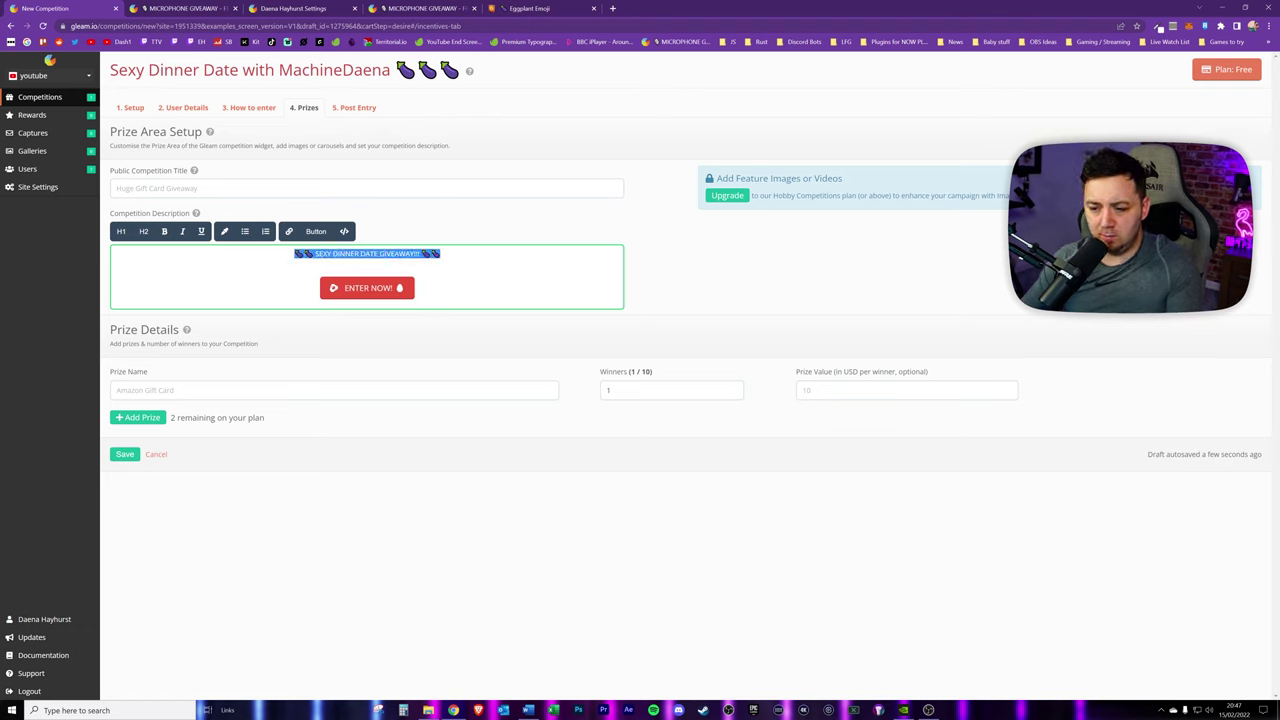
click(121, 232)
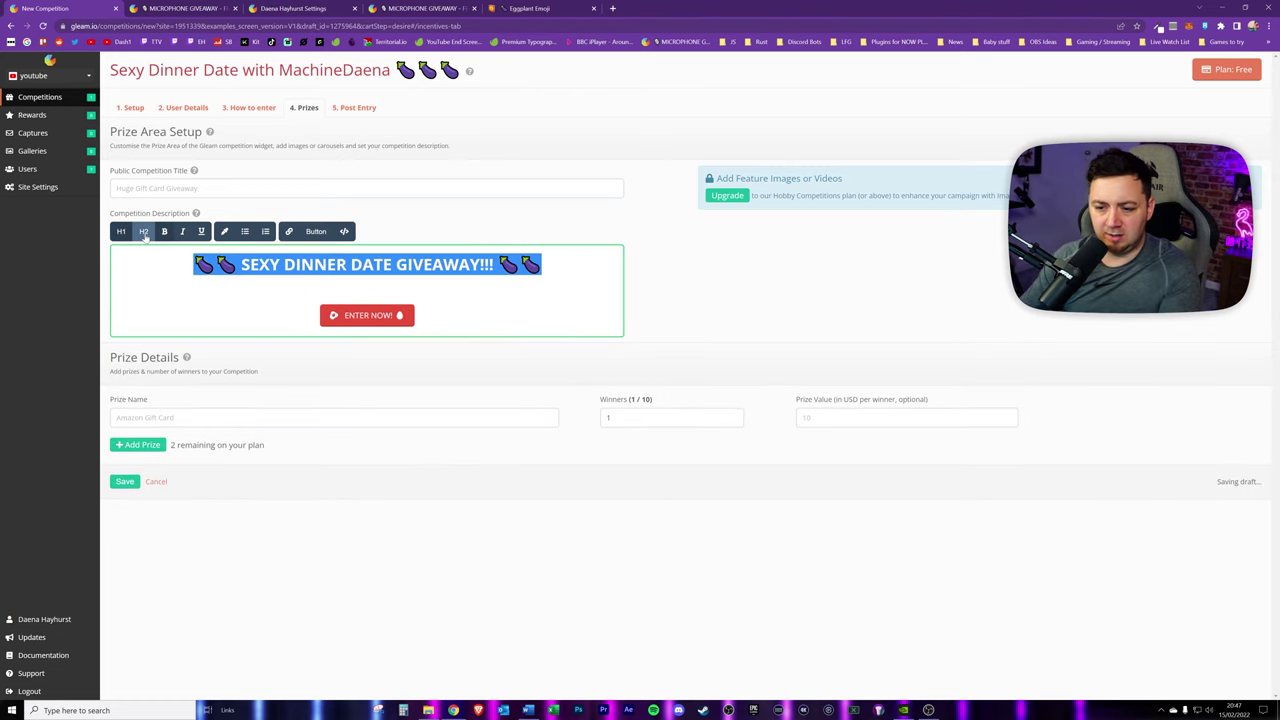
click(144, 232)
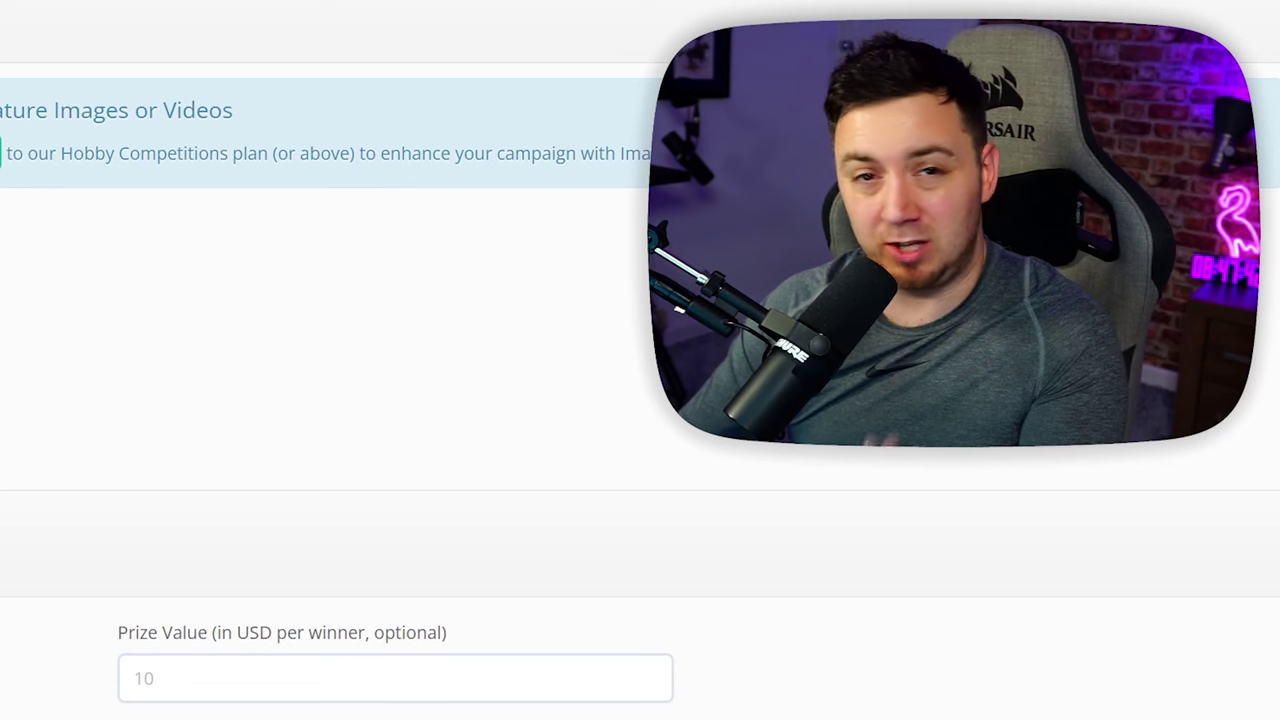
key(shift+Home)
click(164, 232)
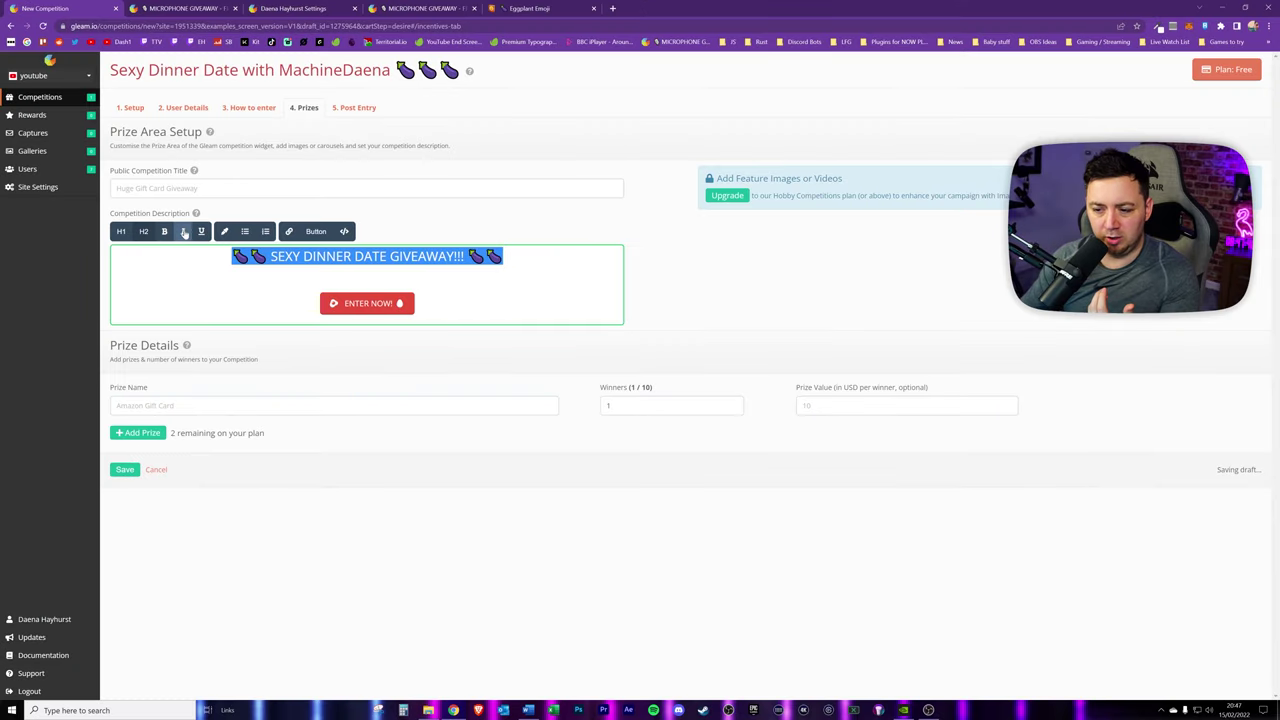
click(184, 232)
click(368, 276)
key(Return)
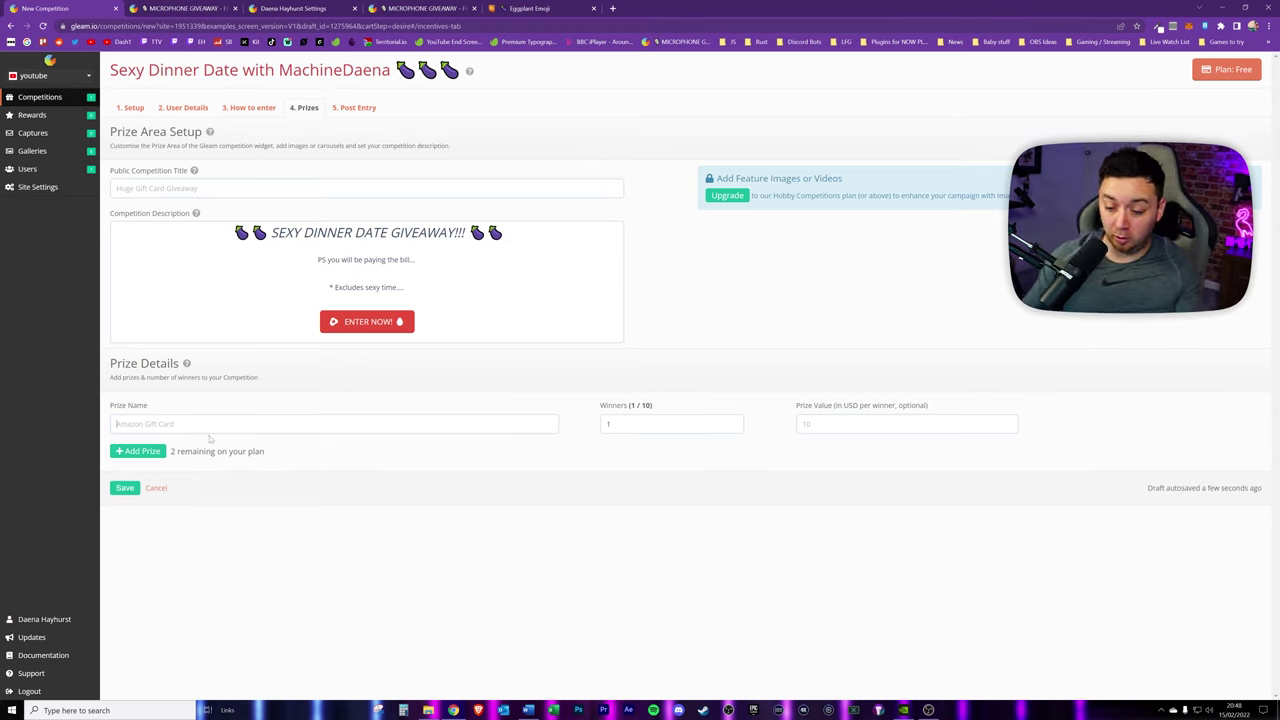
Name the prize 'Sexy dinner date' with 3 winners and a 5000 USD prize value.
text(Sexy dinner date)
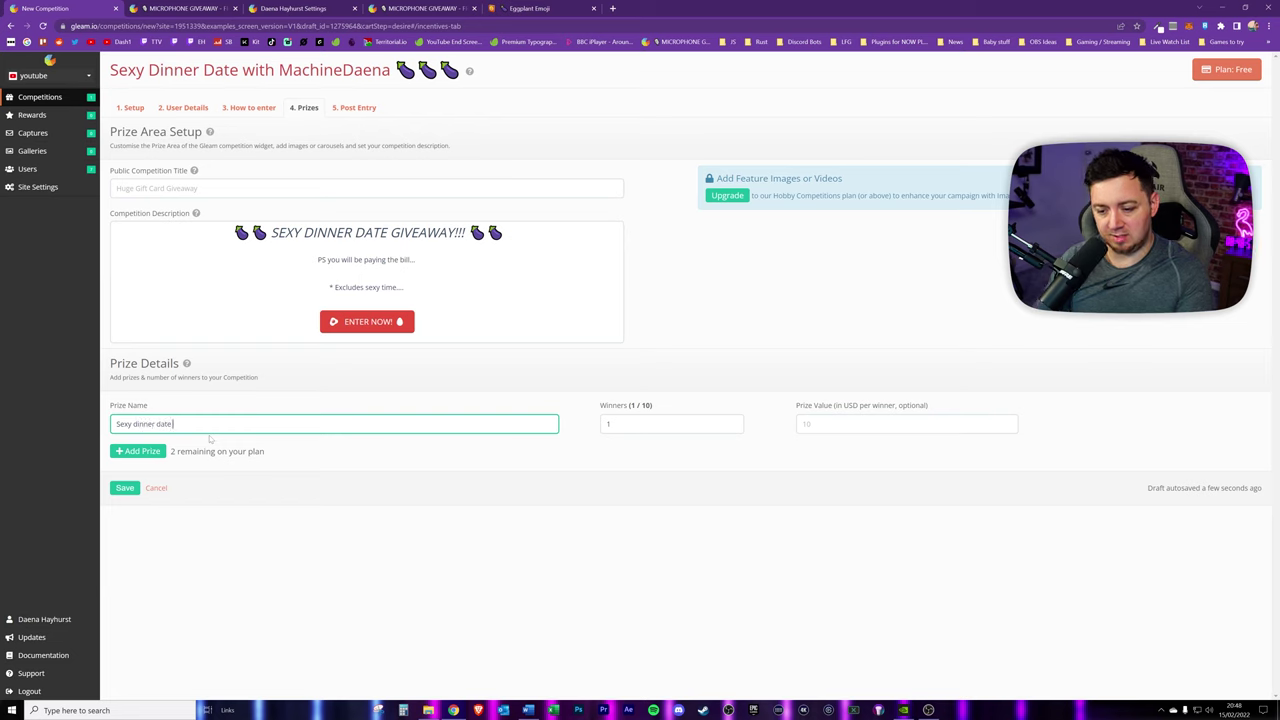
key(Tab)
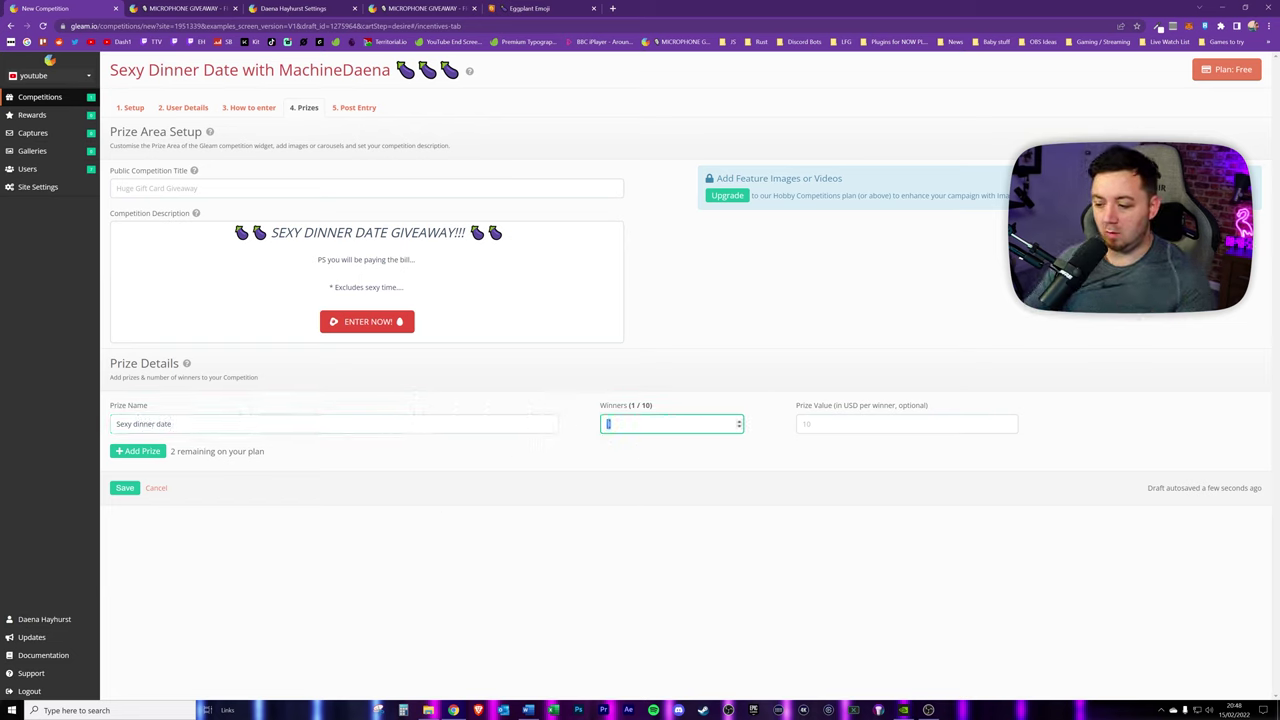
text(3)
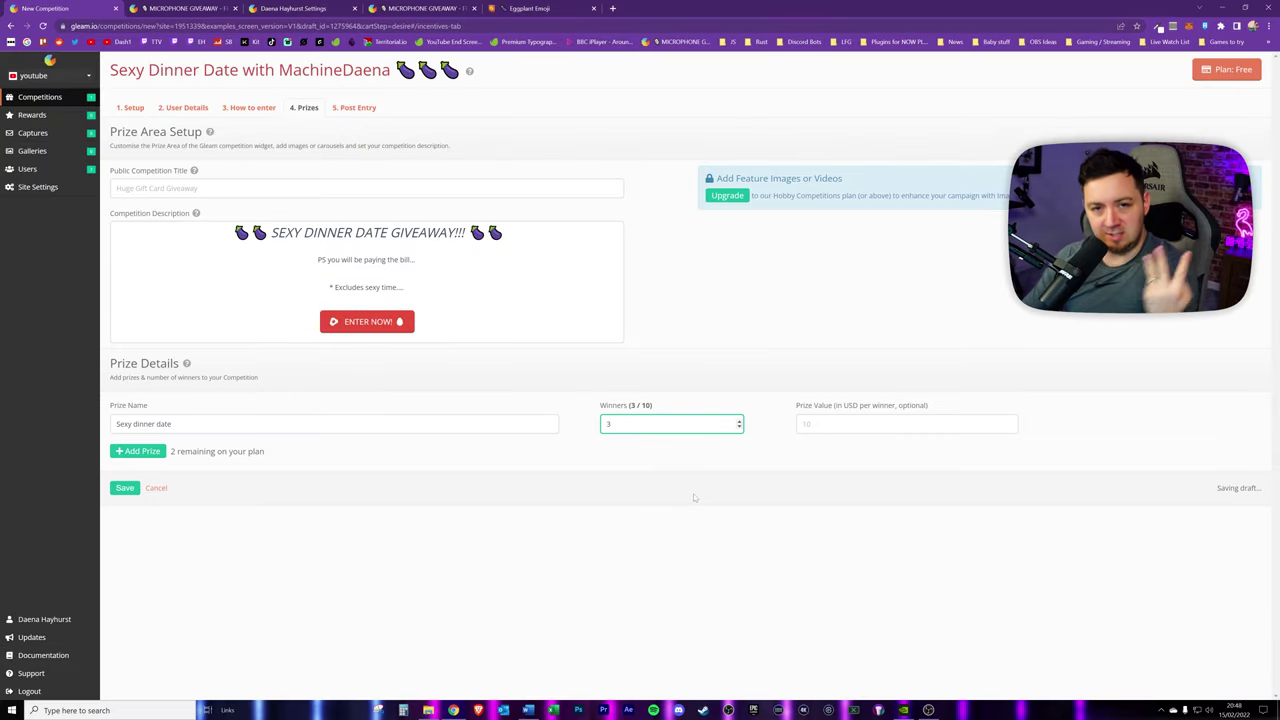
key(Tab)
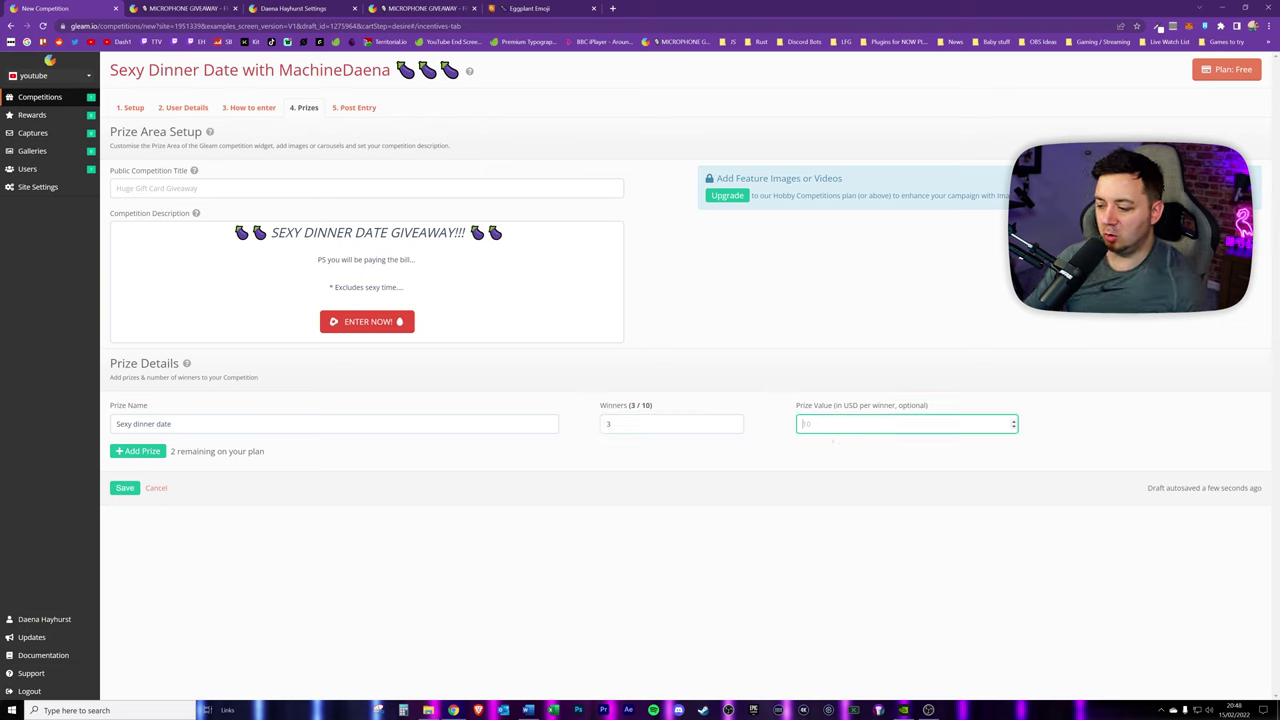
drag(898, 405, 940, 409)
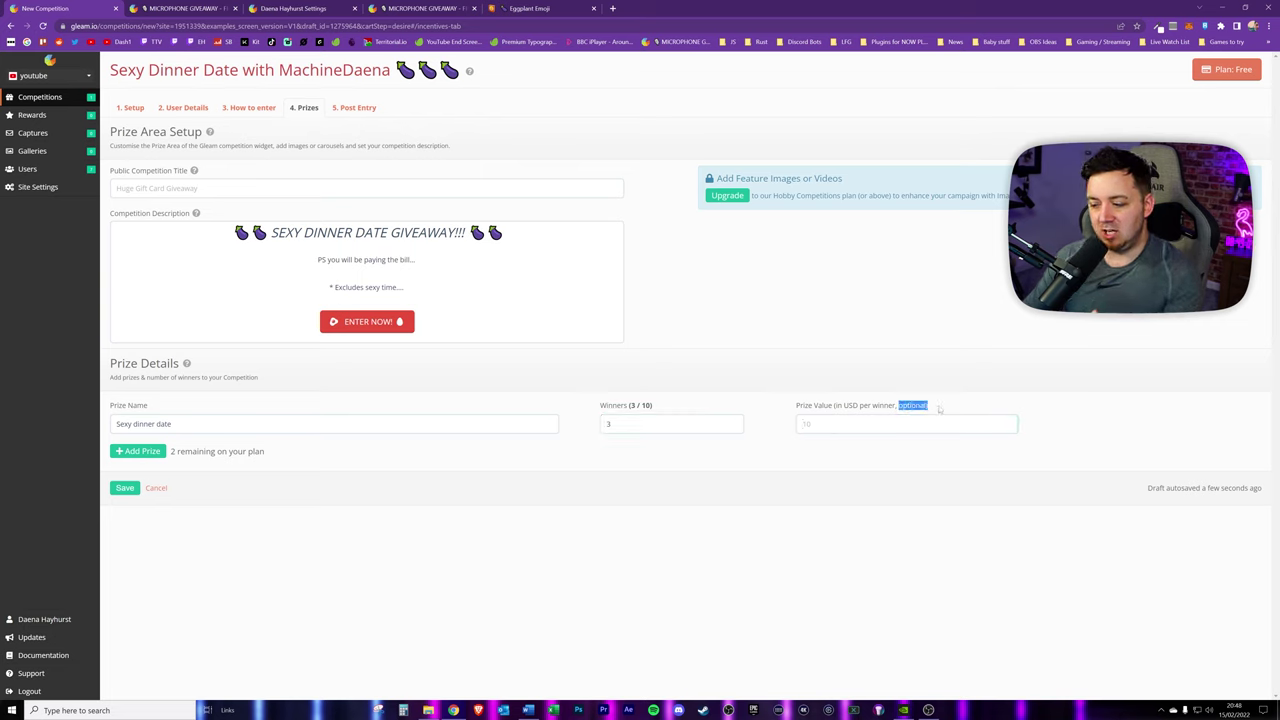
click(832, 425)
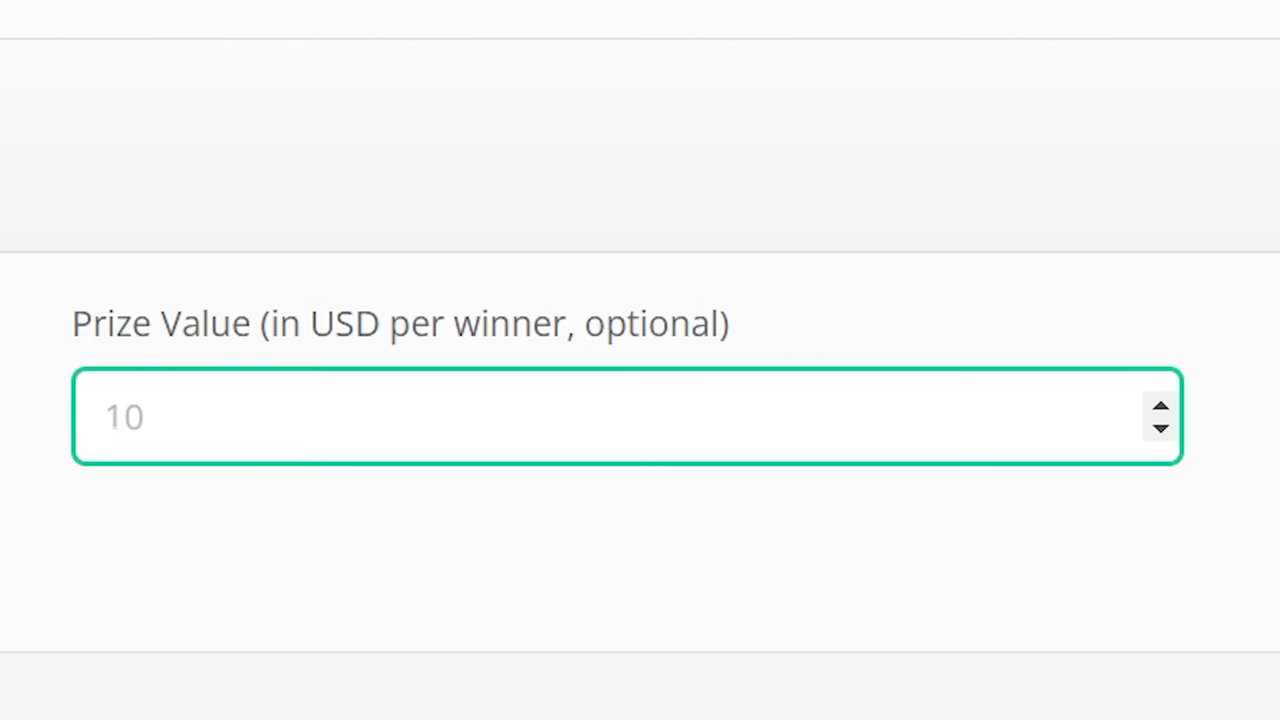
text(5000)
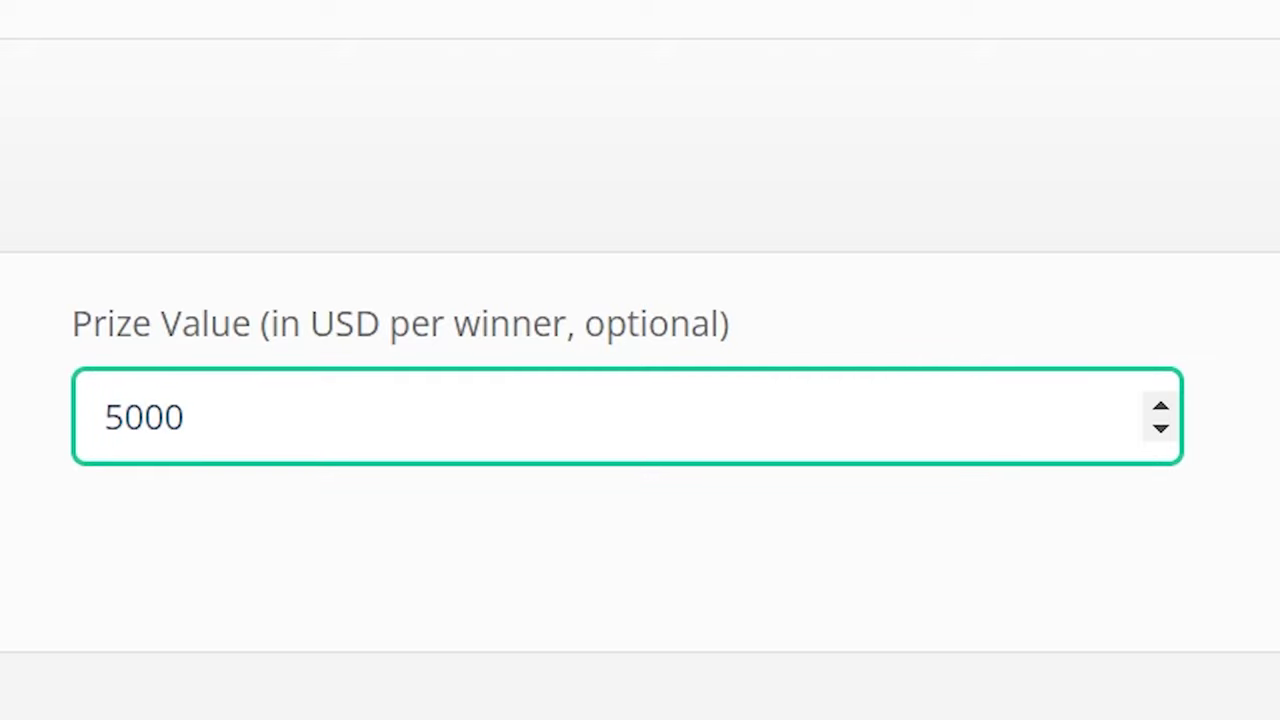
key(Tab)
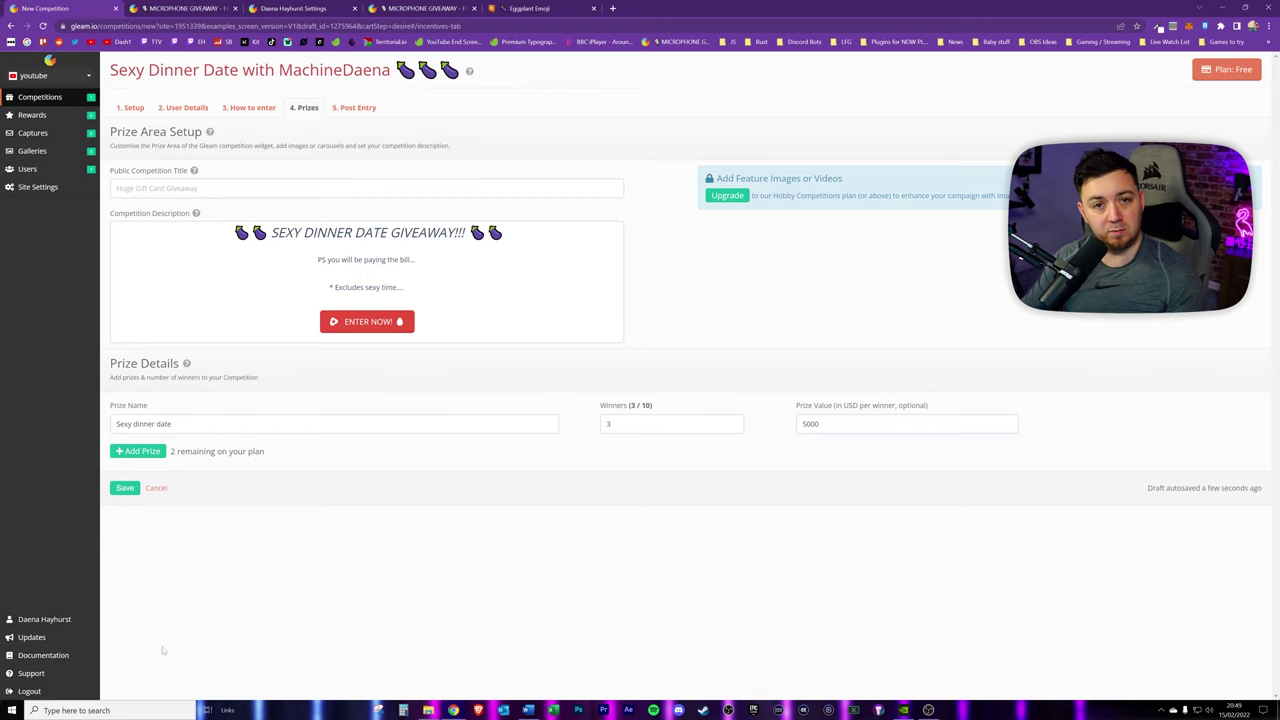
Review the Post Entry confirmation email and redirect options, then return to Prizes.
click(355, 108)
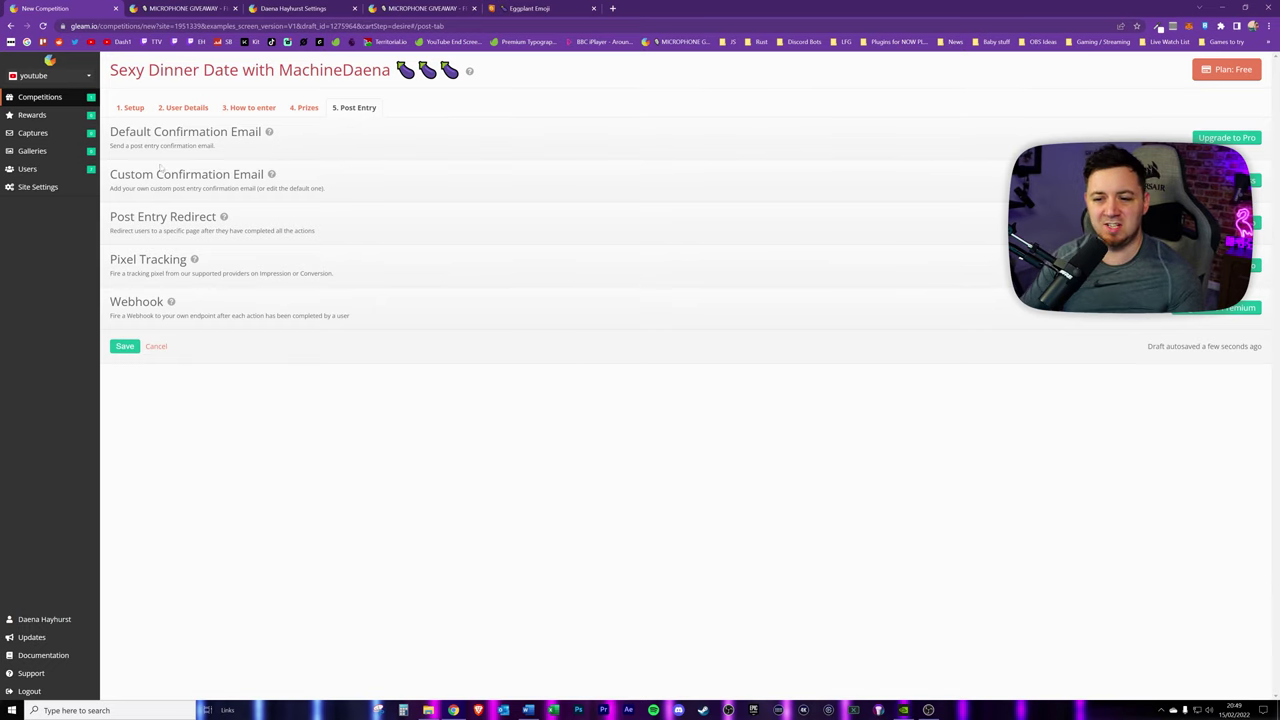
drag(110, 145, 228, 153)
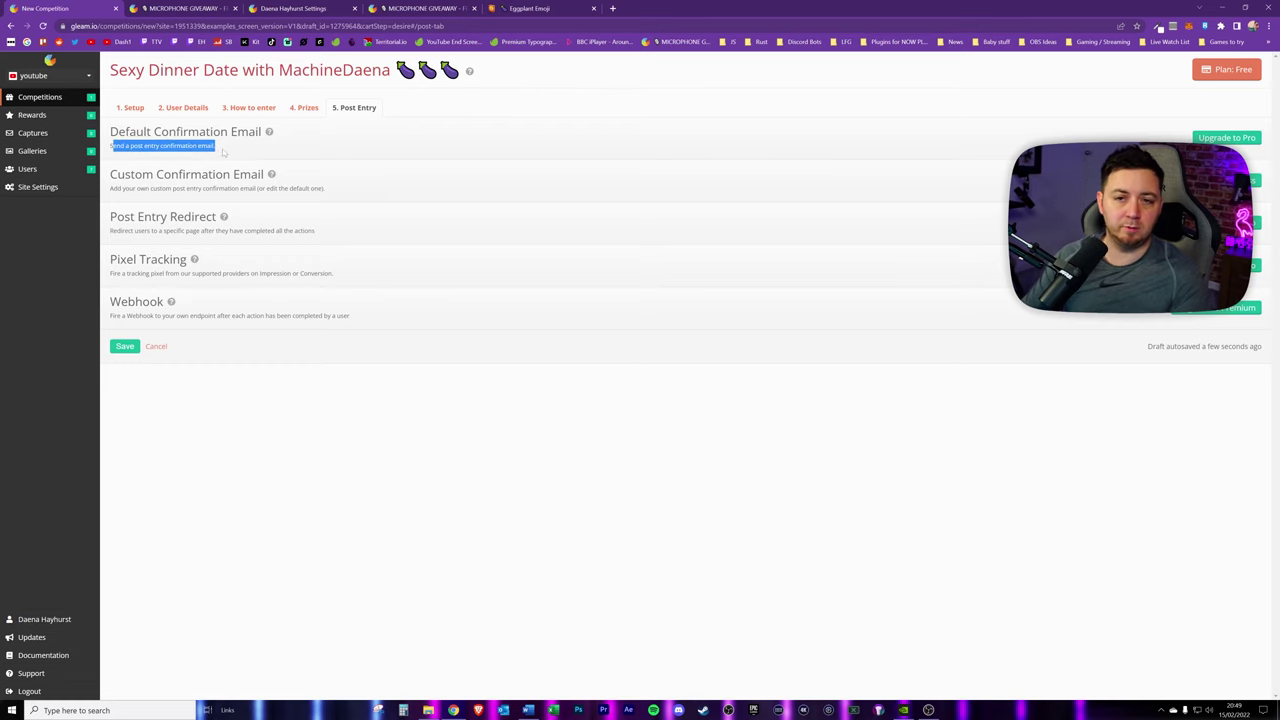
click(228, 153)
drag(117, 197, 257, 197)
drag(116, 231, 317, 234)
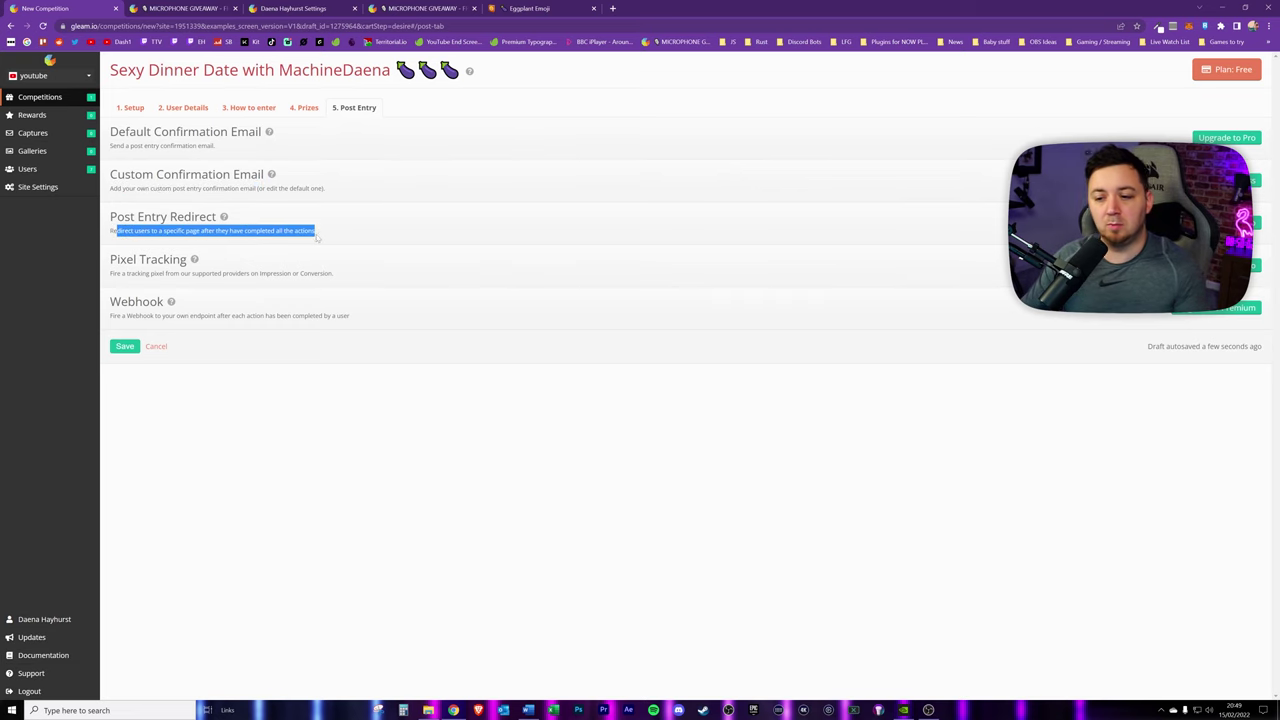
click(319, 237)
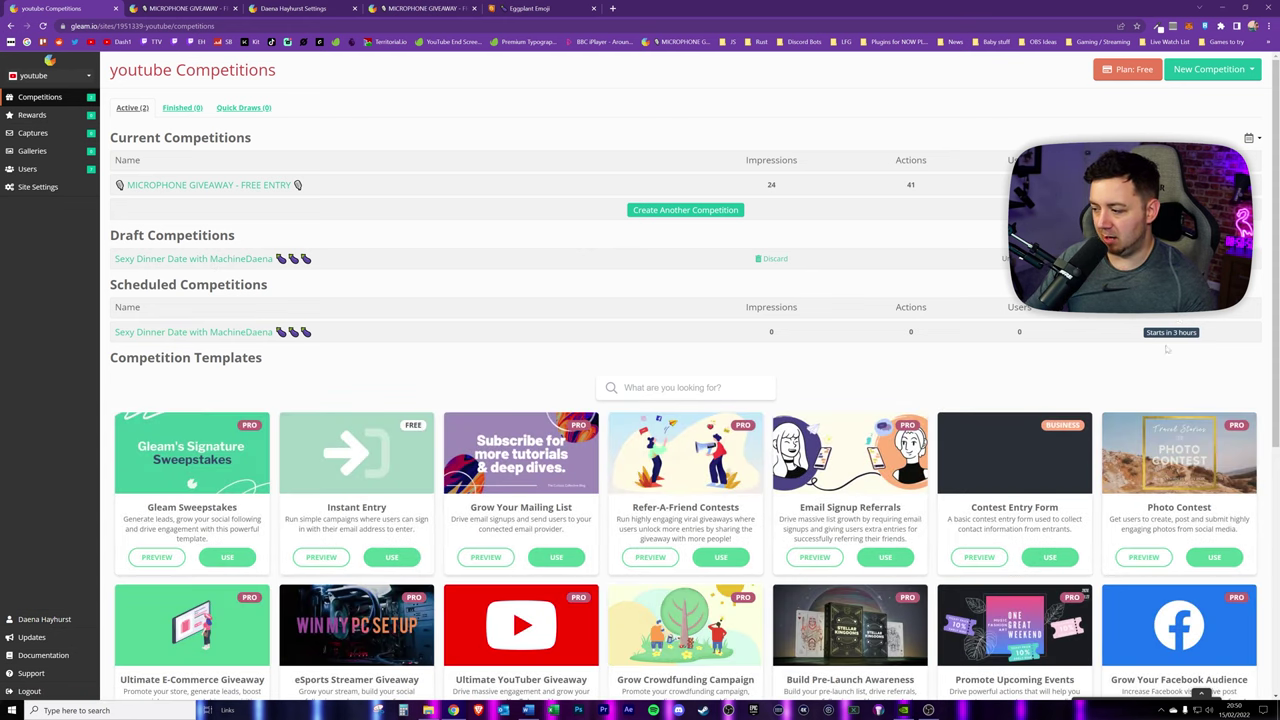
Open the dinner-date competition's Promote page, view its landing page URL, then close it.
click(1170, 320)
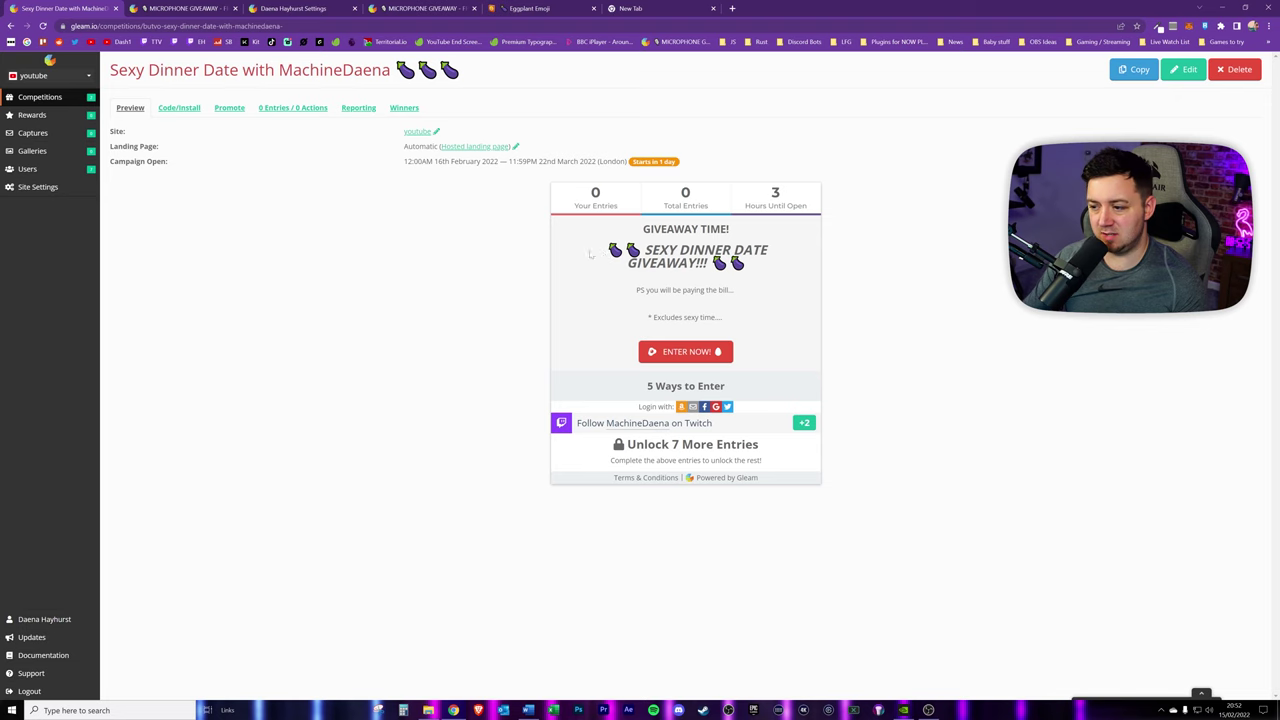
click(229, 107)
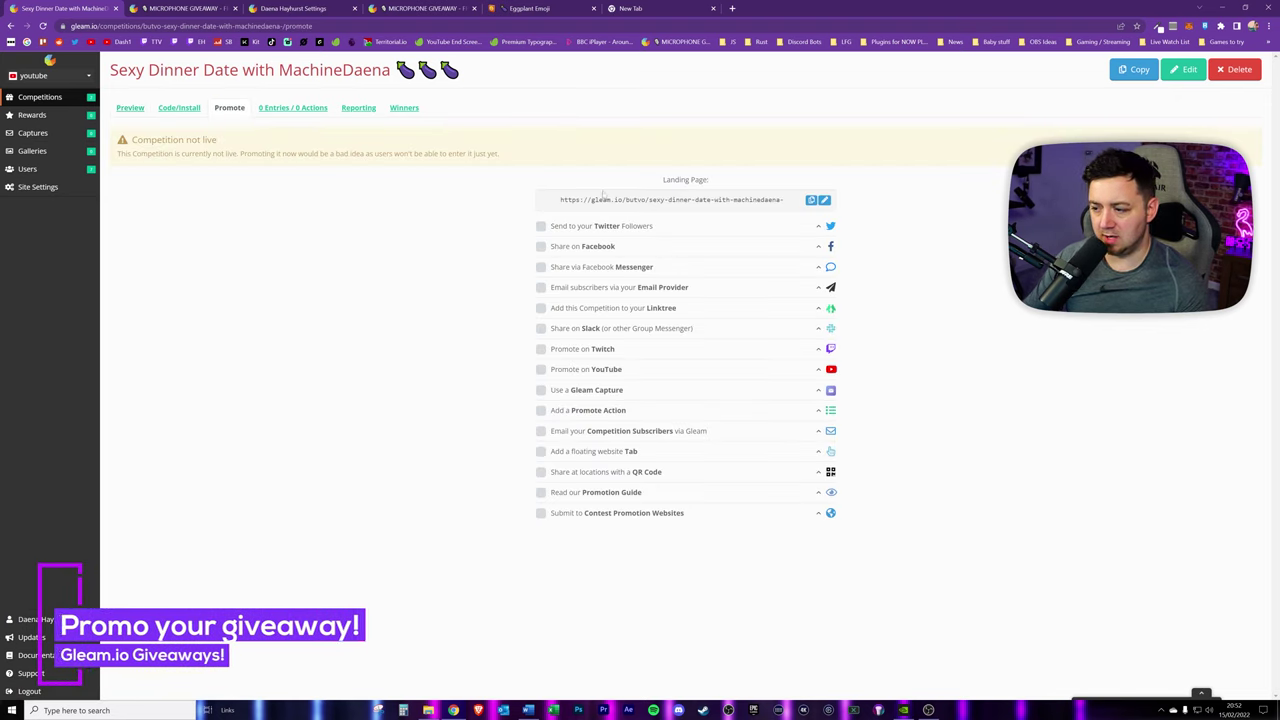
drag(560, 200, 784, 201)
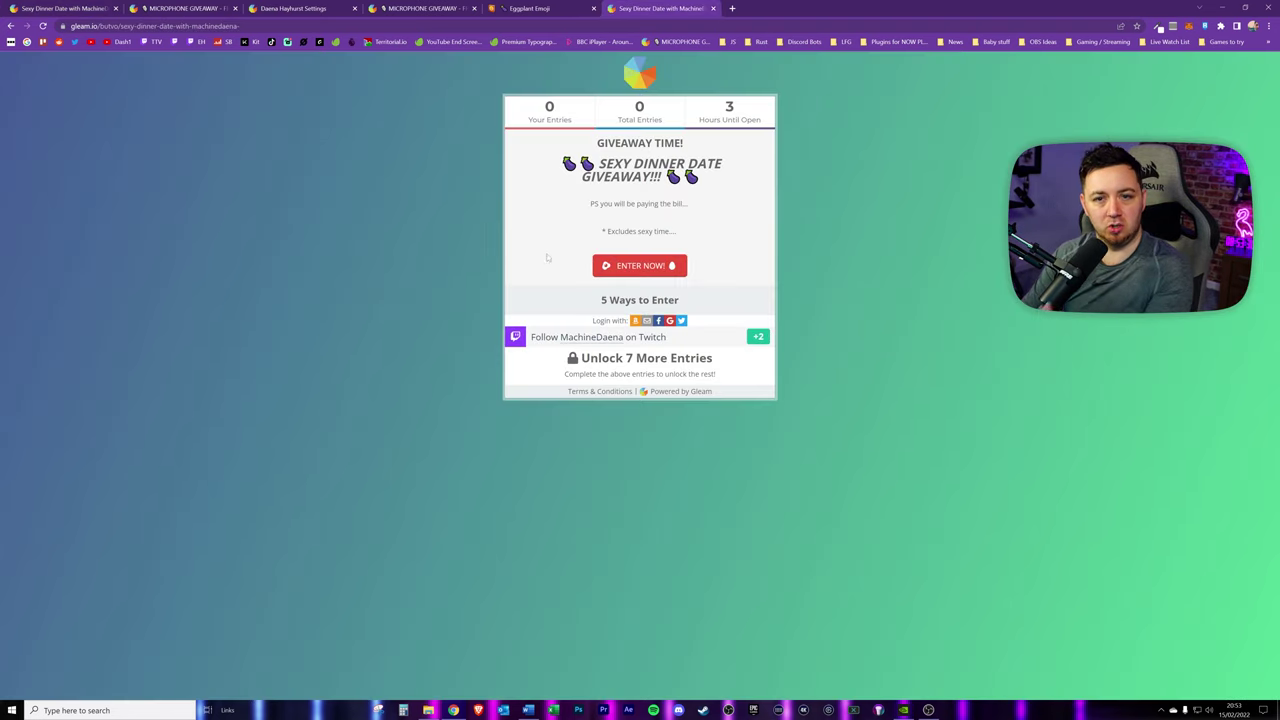
key(ctrl+l)
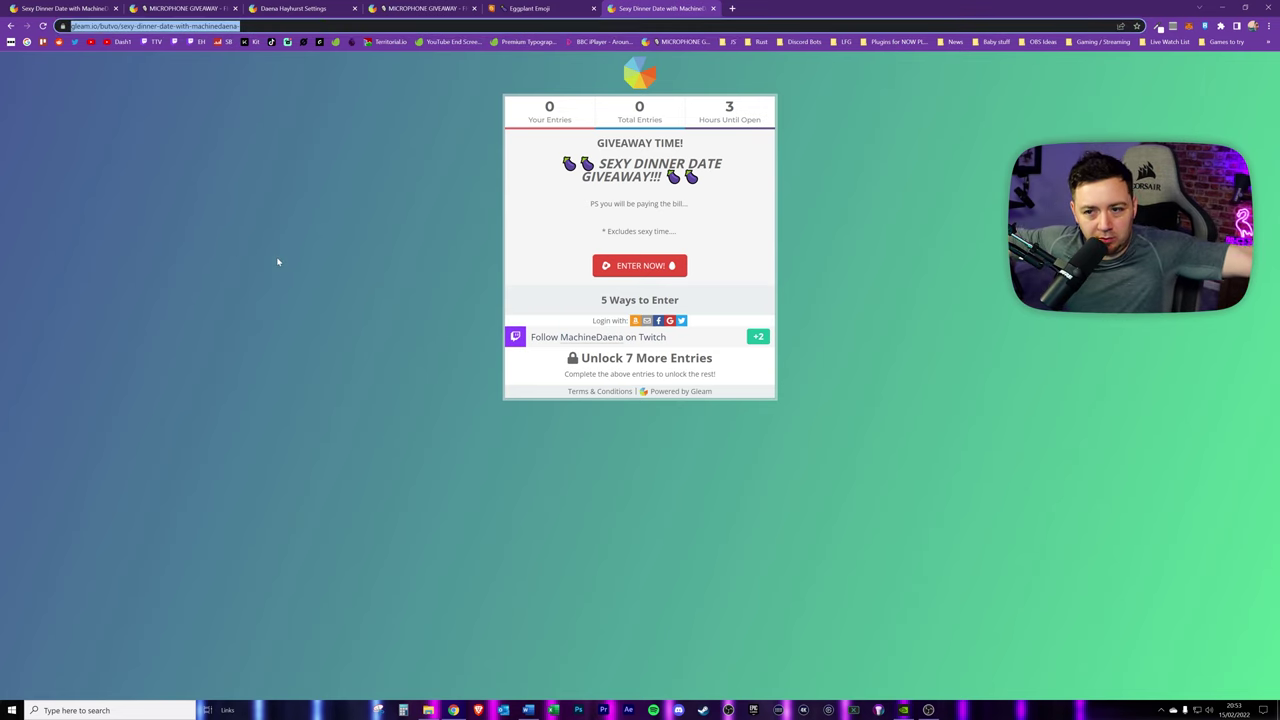
key(ctrl+w)
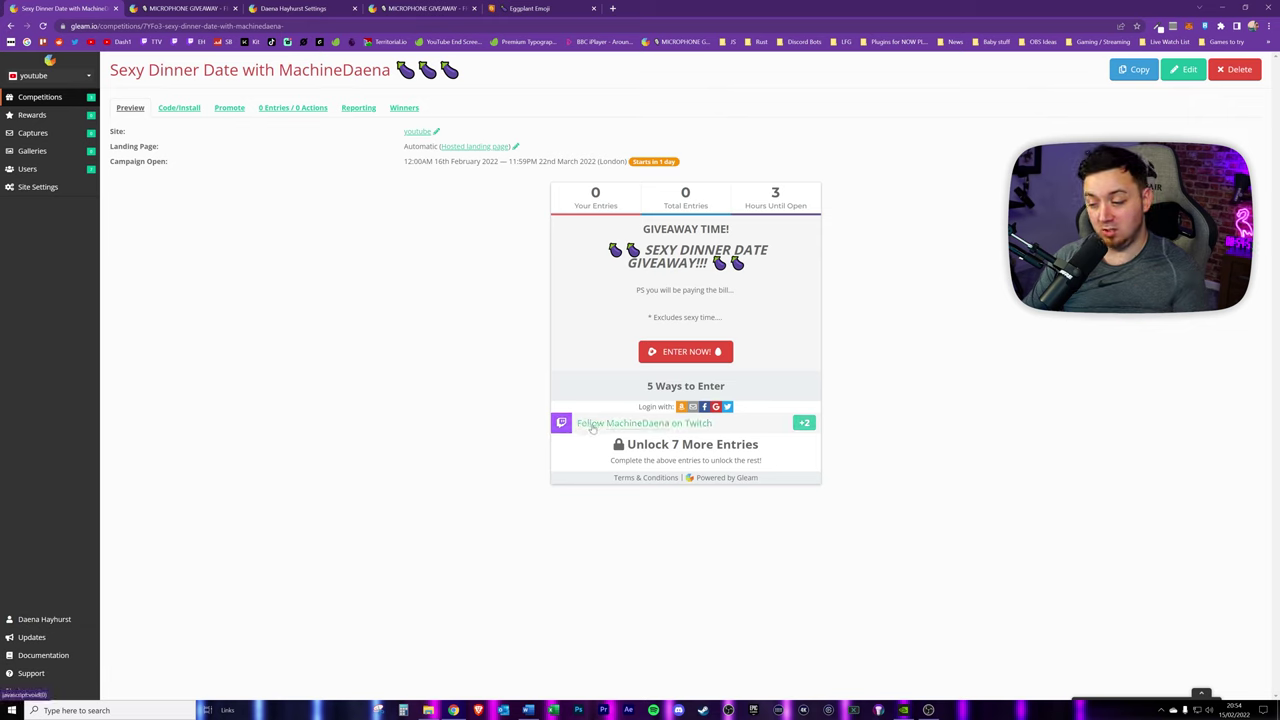
mouse_move(806, 435)
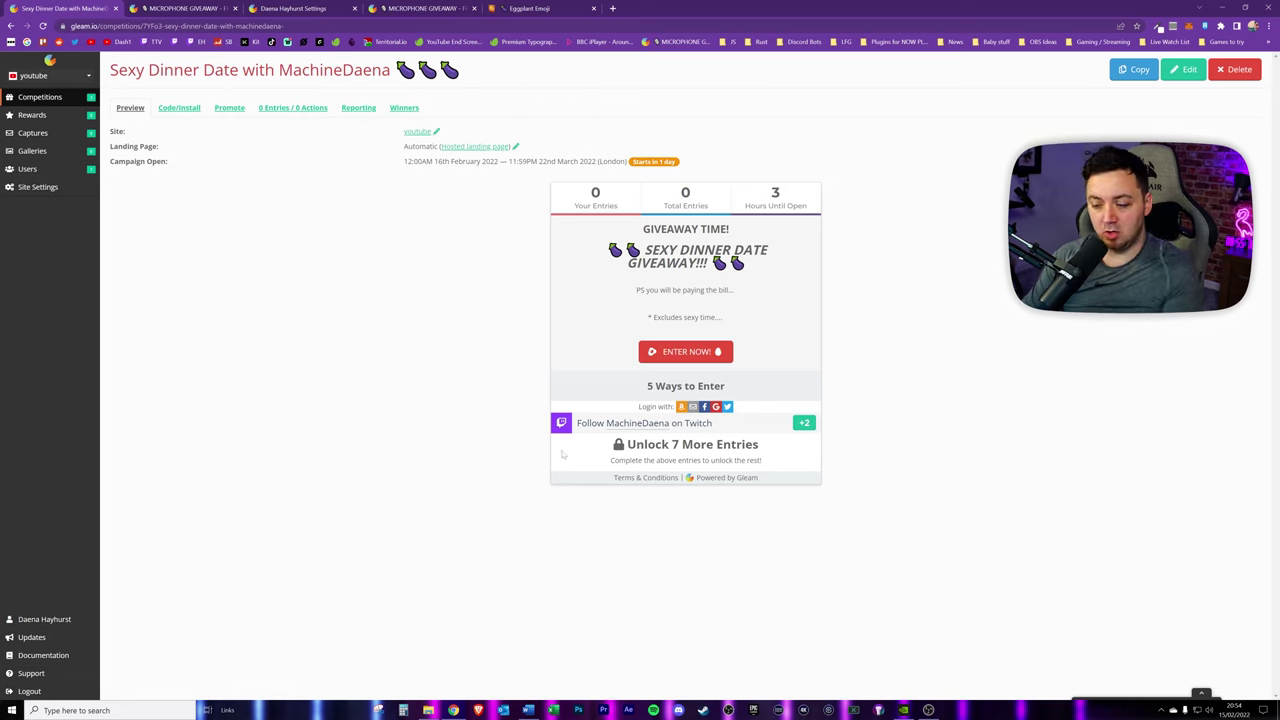
Edit the dinner-date competition and save it with Update.
click(606, 425)
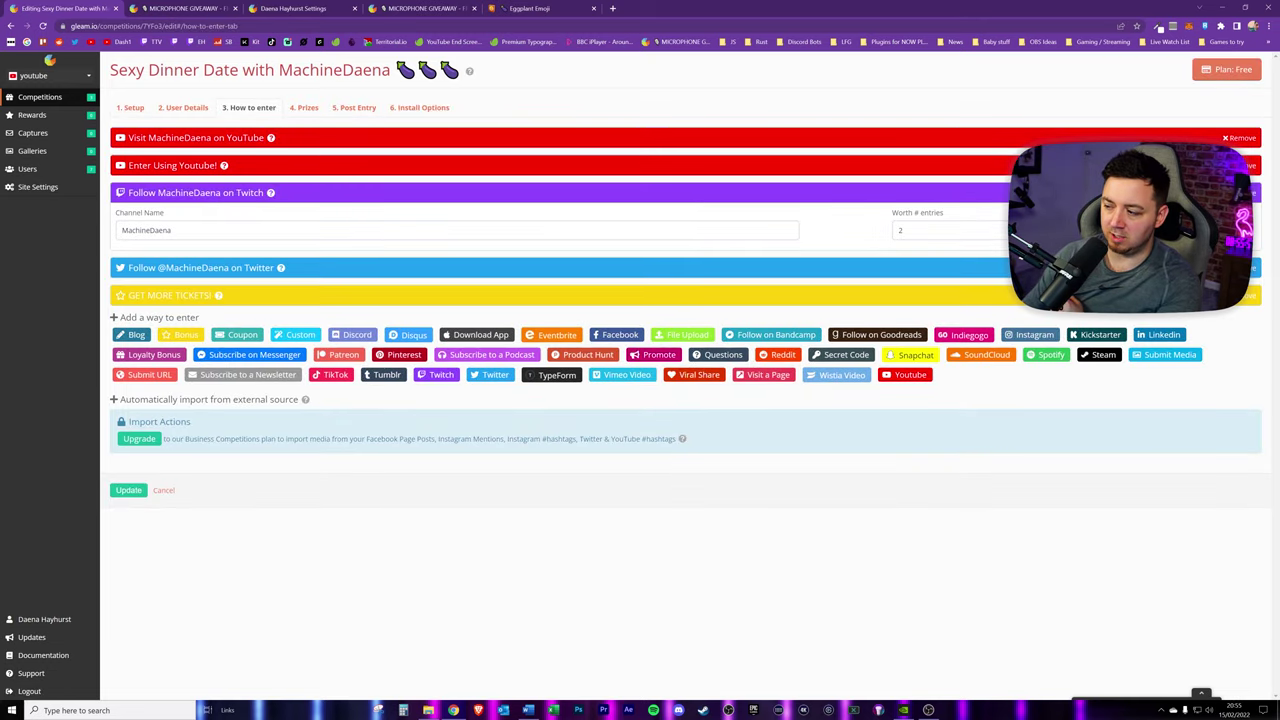
click(128, 490)
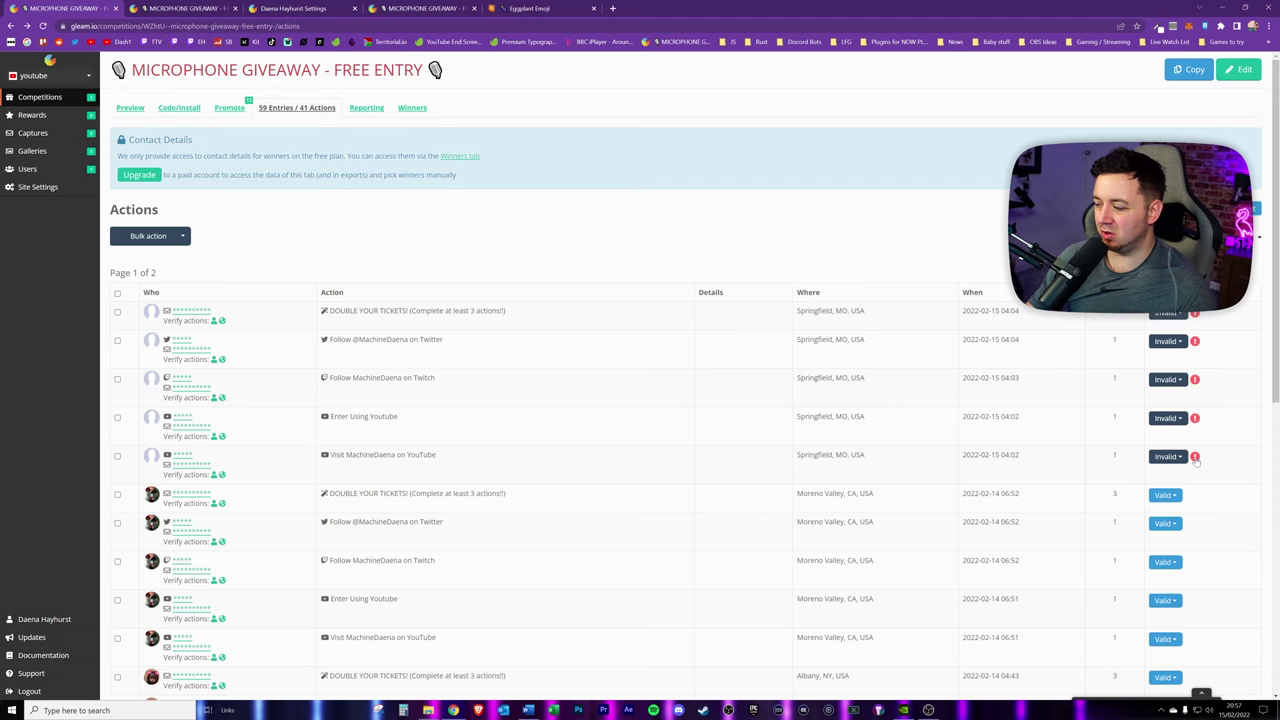
Tick two entries, close Bulk actions without applying, and view the Winners panel's unpicked count.
mouse_move(1195, 459)
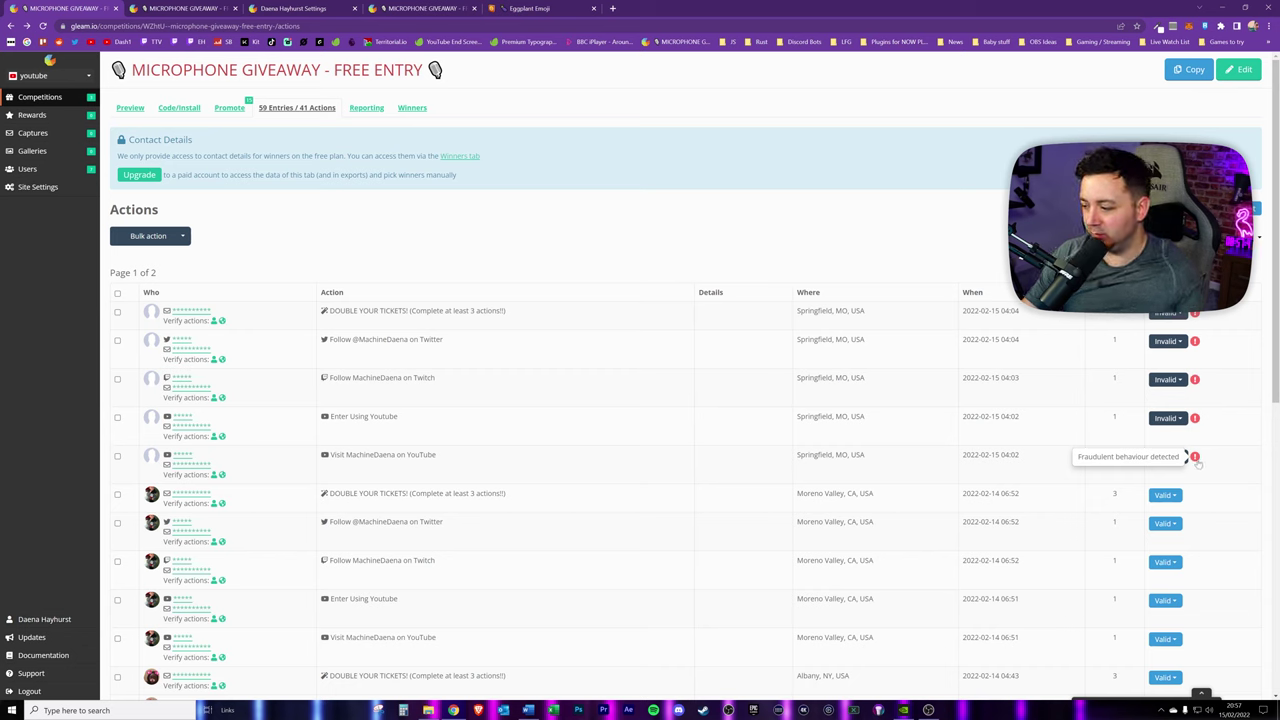
click(117, 313)
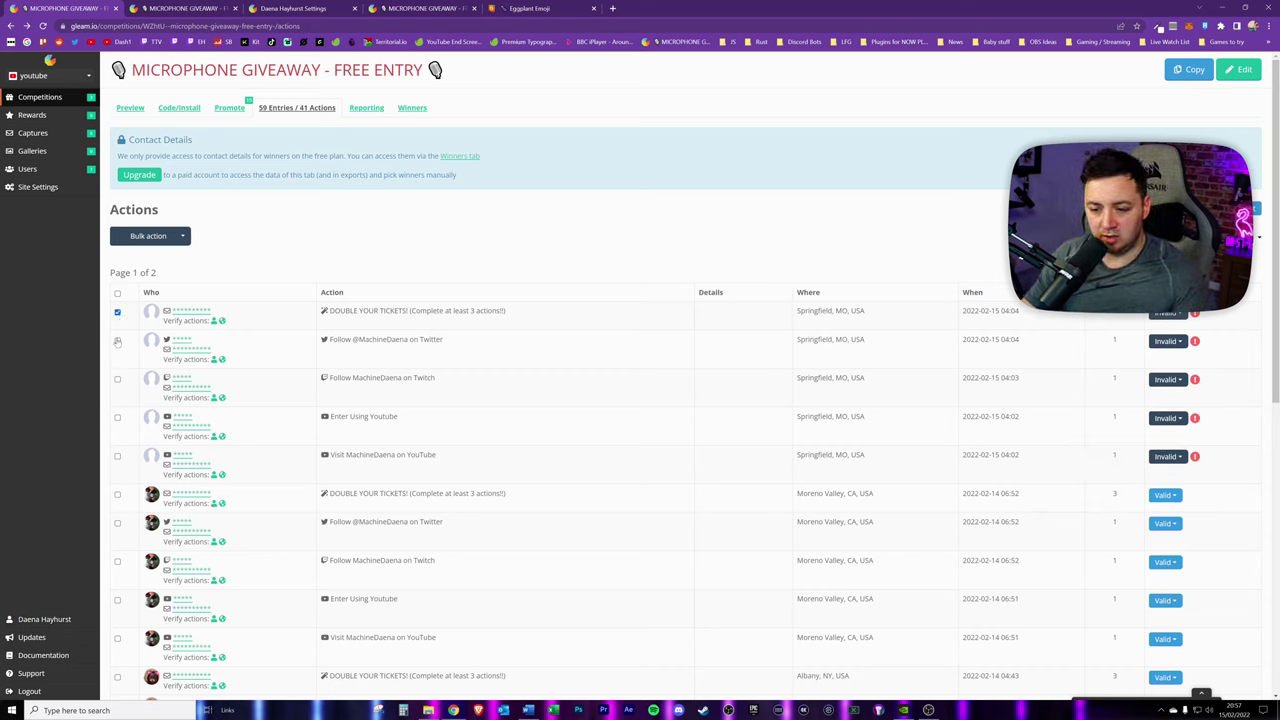
click(117, 340)
click(148, 236)
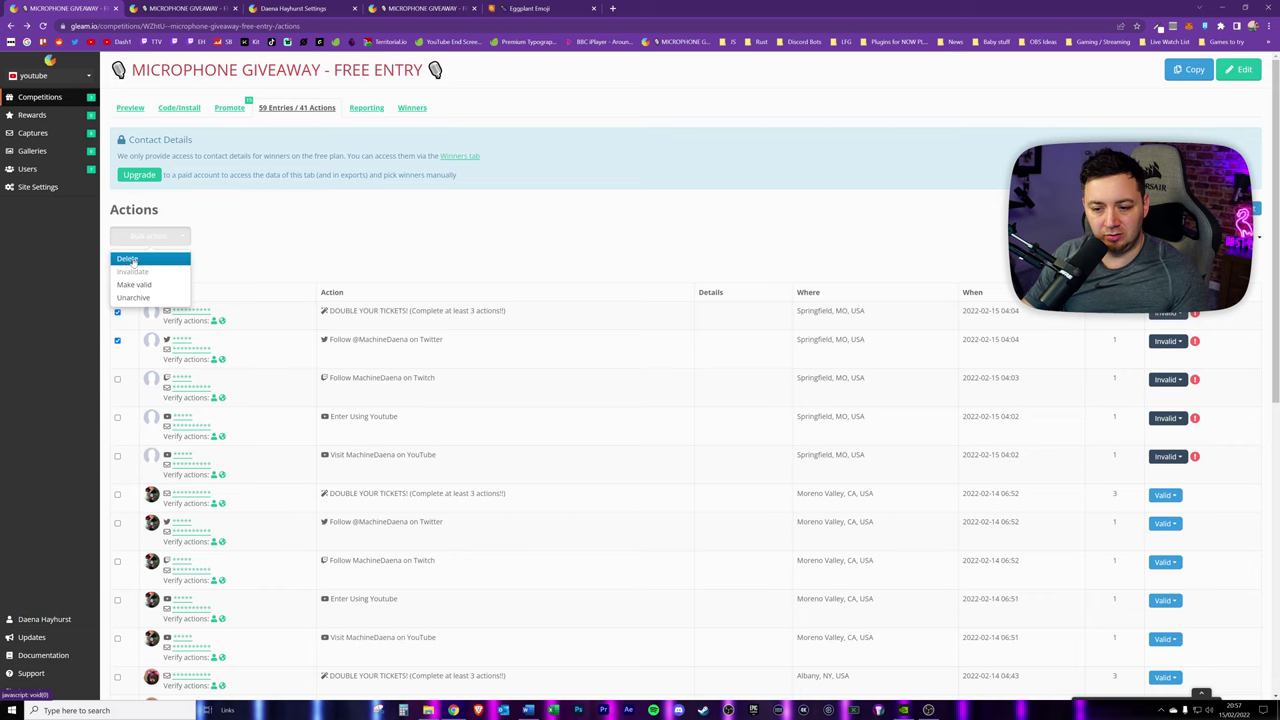
click(200, 268)
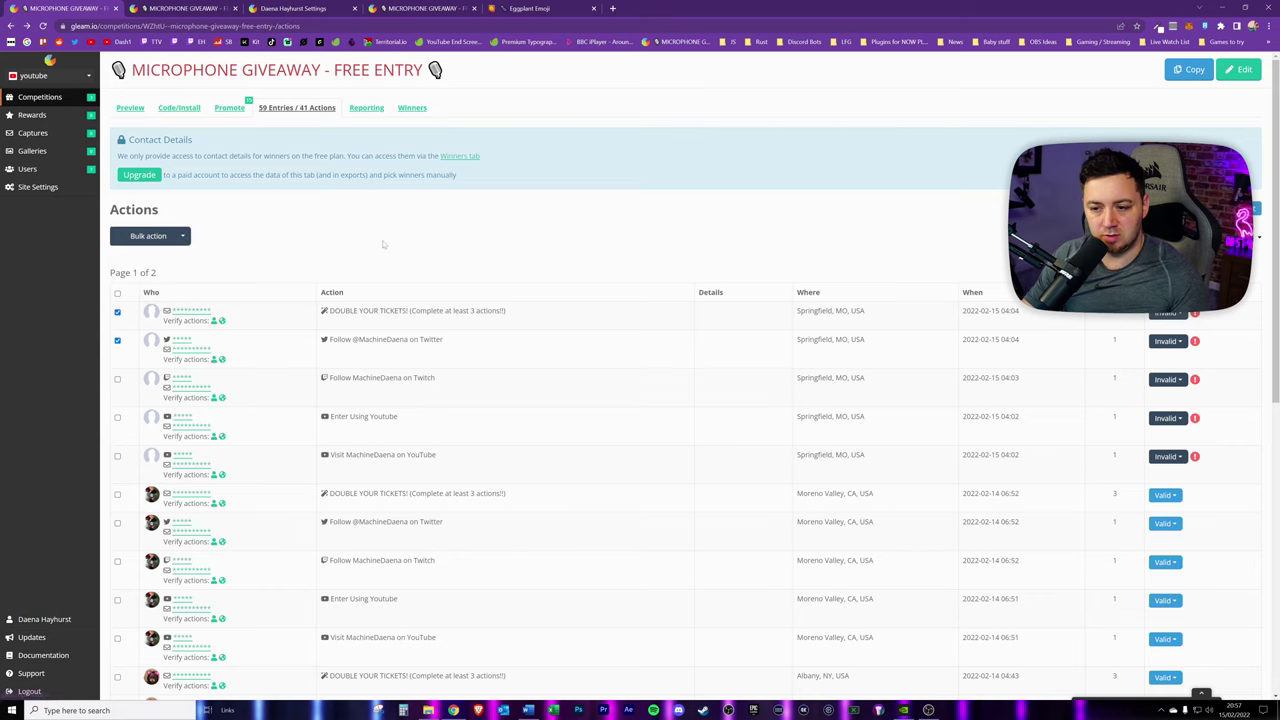
click(412, 108)
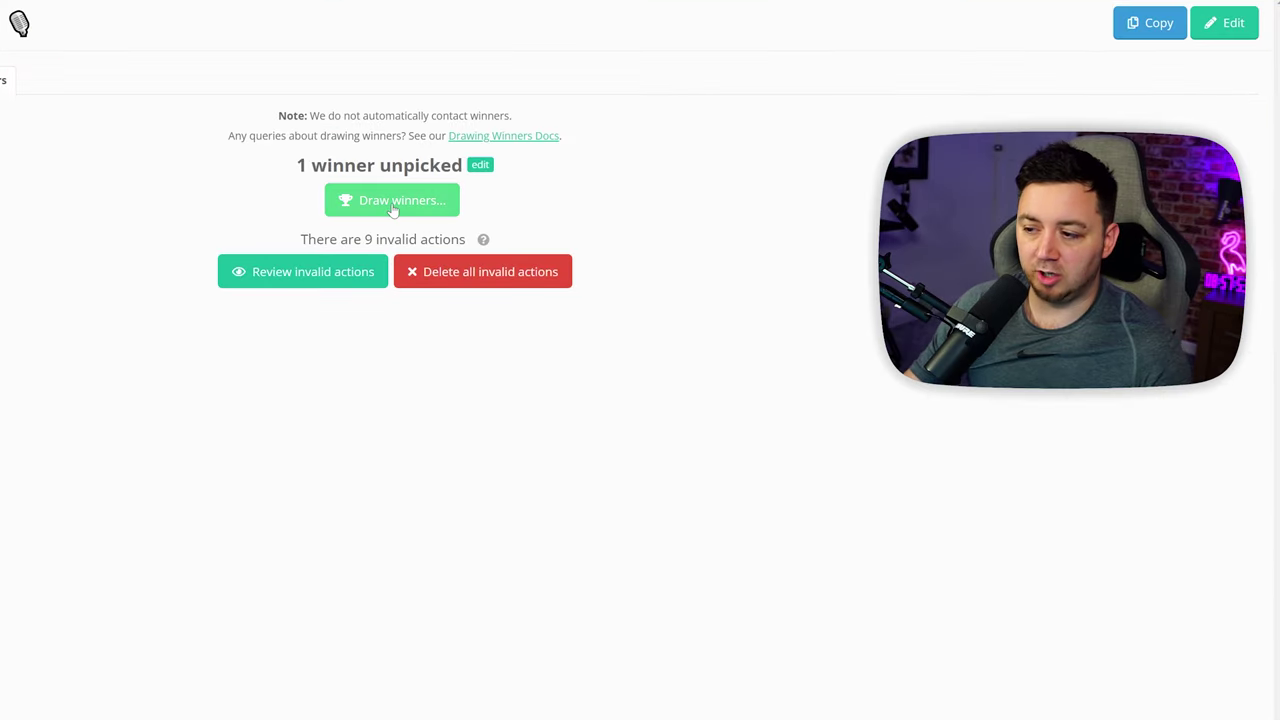
drag(296, 166, 308, 166)
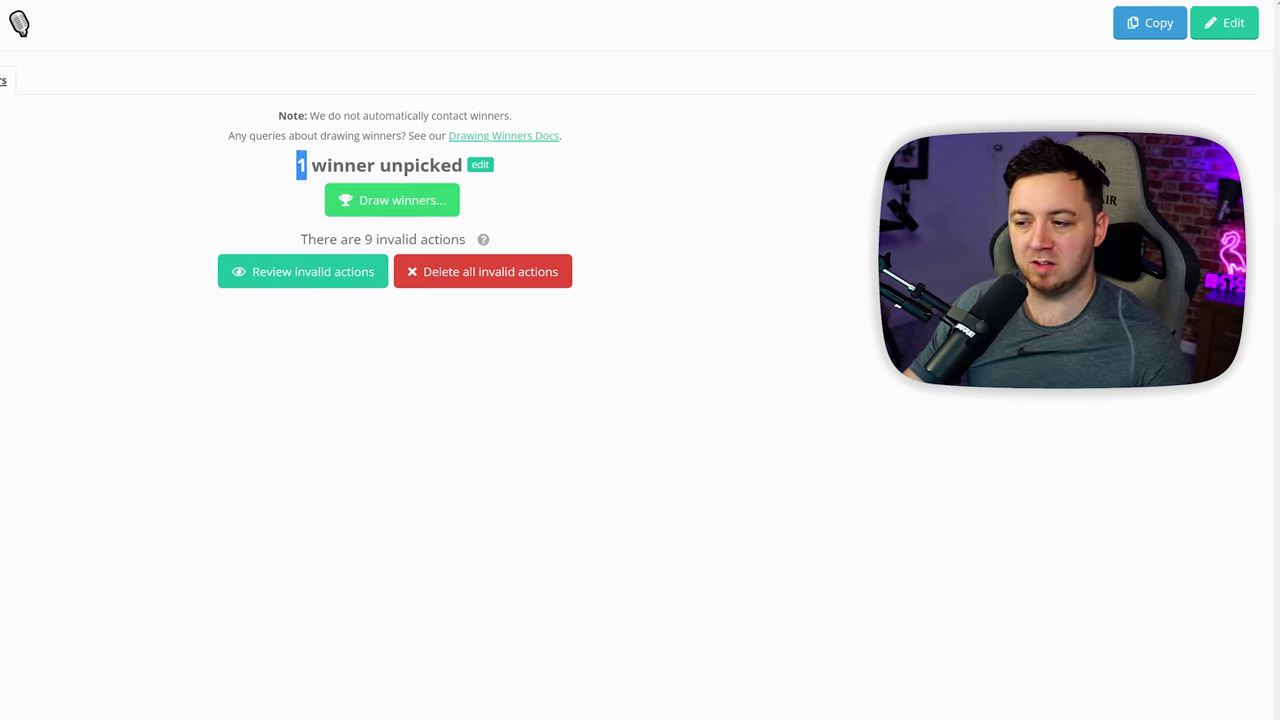